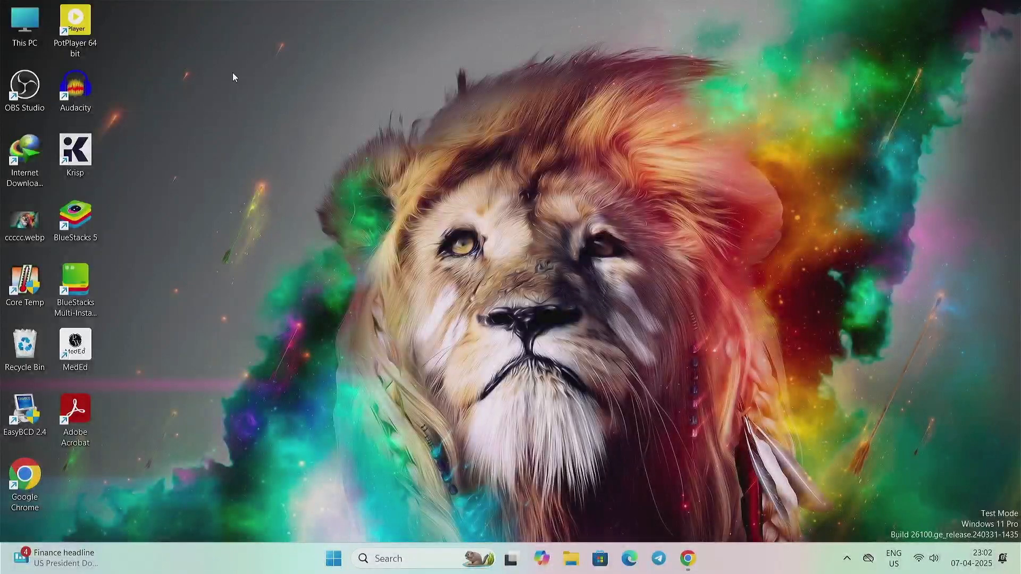
- Browse to the Program Files folder on the New Volume (C:) drive
double_click(27, 37)
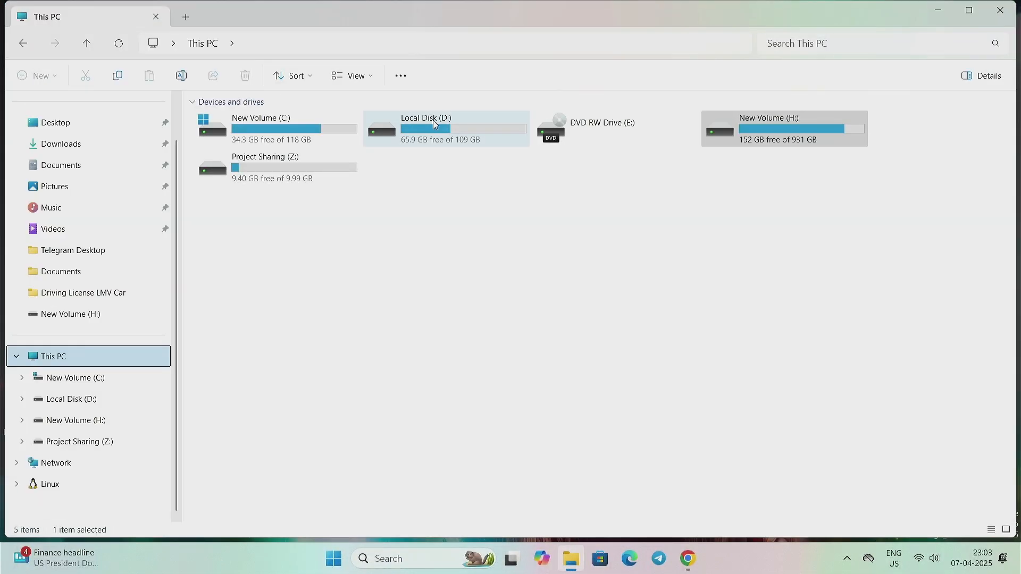
double_click(466, 150)
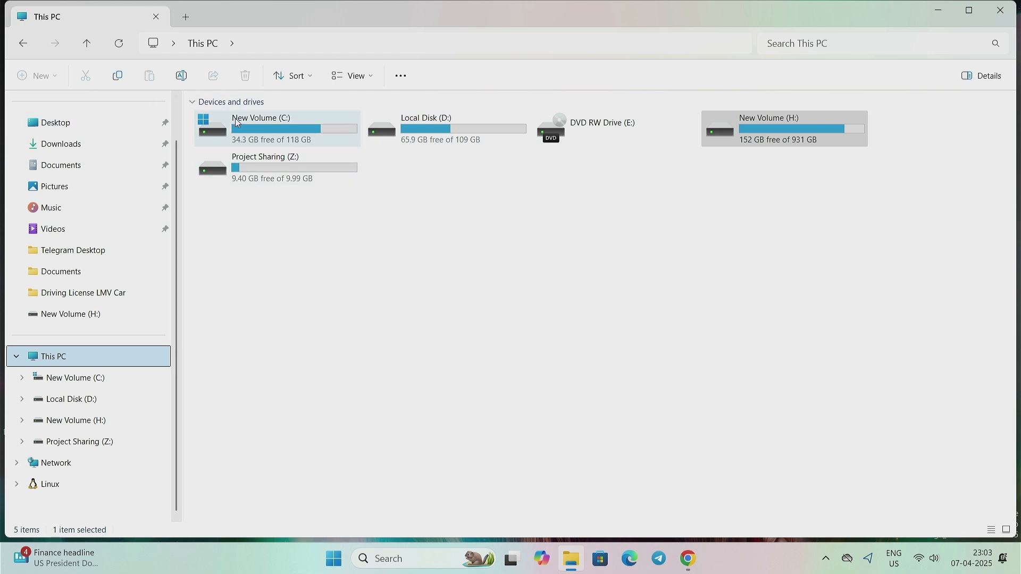
double_click(259, 122)
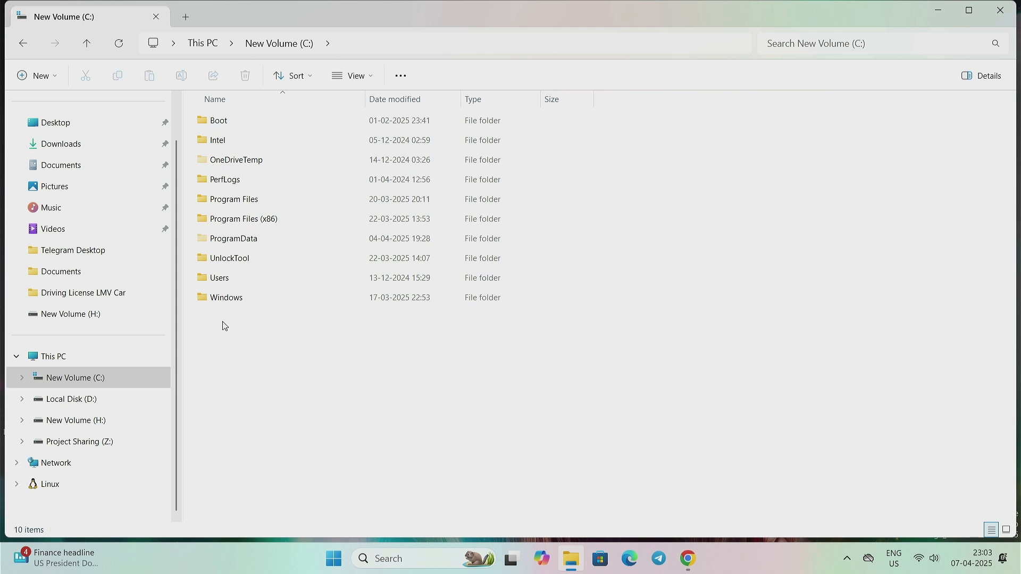
left_click(241, 206)
double_click(241, 206)
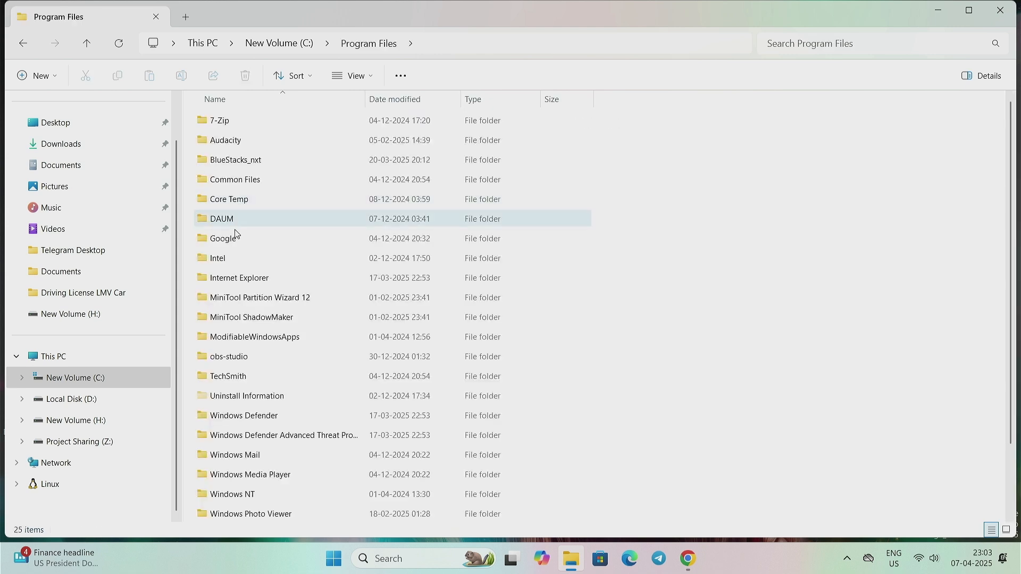
- Run Core Temp.exe from the Core Temp folder in Program Files and allow it to make changes to the device
key("b")
double_click(230, 205)
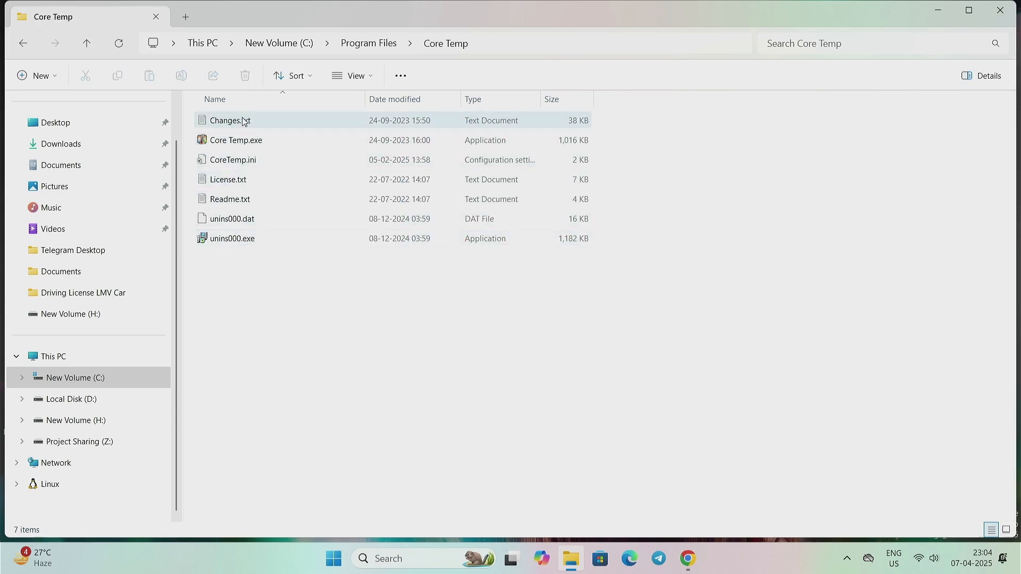
double_click(242, 142)
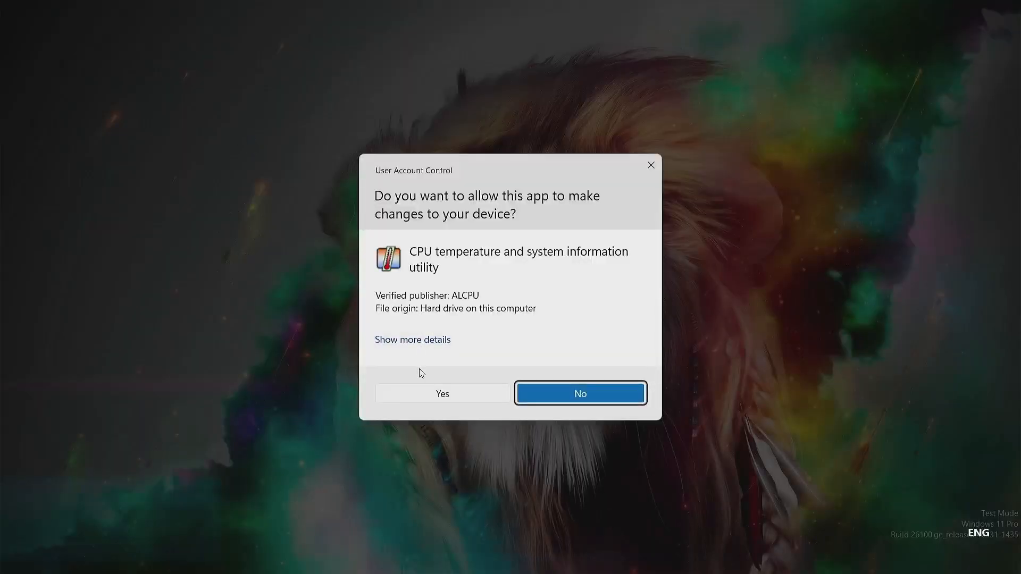
left_click(404, 396)
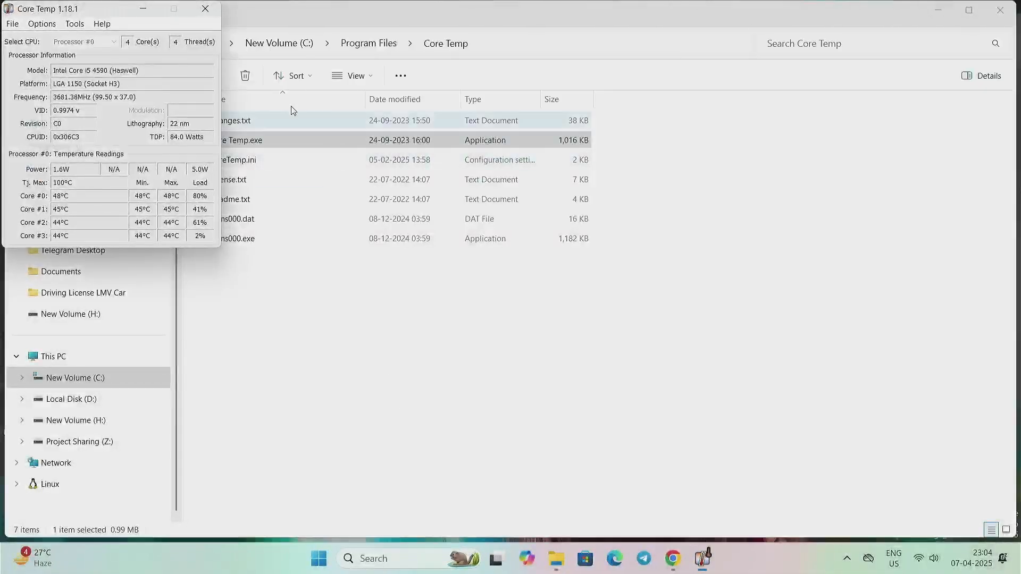
left_click_drag(100, 7, 285, 120)
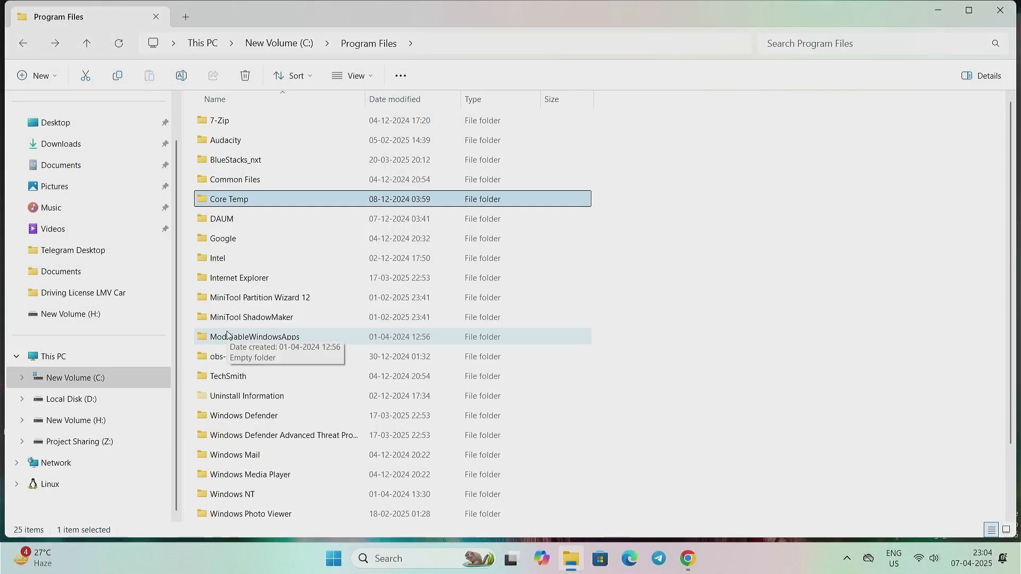
- Browse the TechSmith Camtasia 2024 folder in Program Files down to the CamtasiaRecorder.exe application
double_click(232, 377)
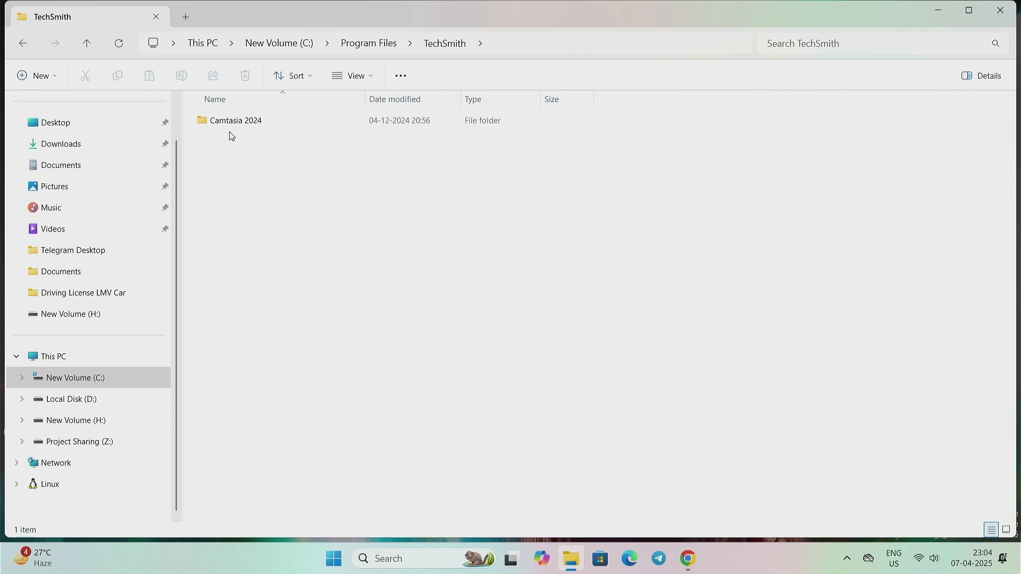
double_click(237, 120)
scroll(258, 316, "down", 5)
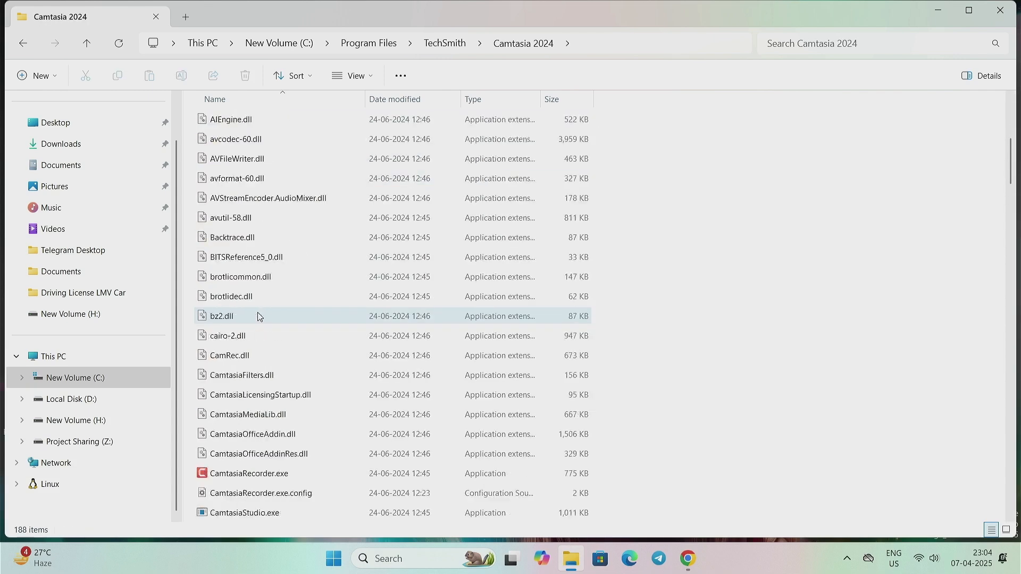
scroll(259, 317, "down", 6)
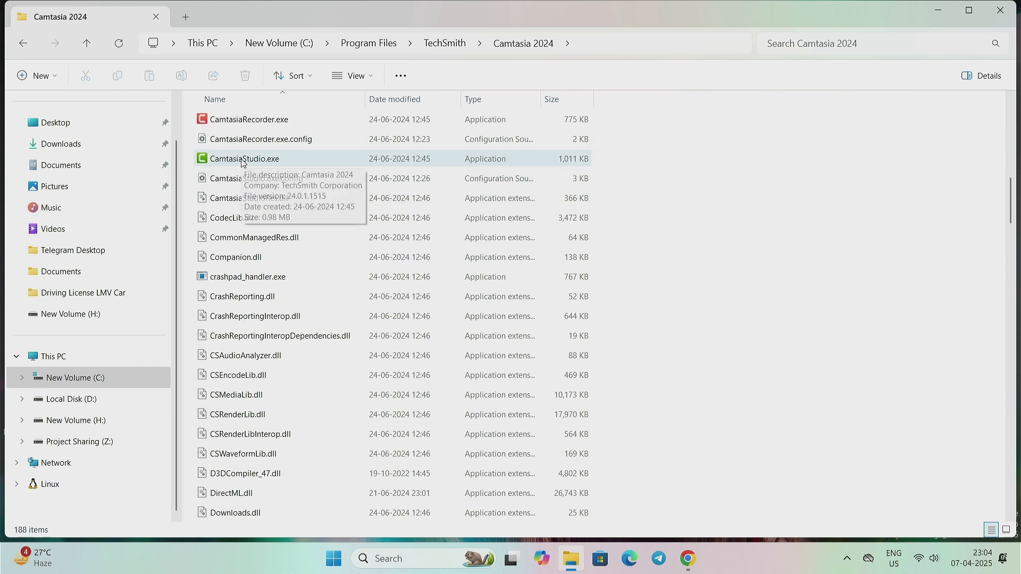
left_click(232, 122)
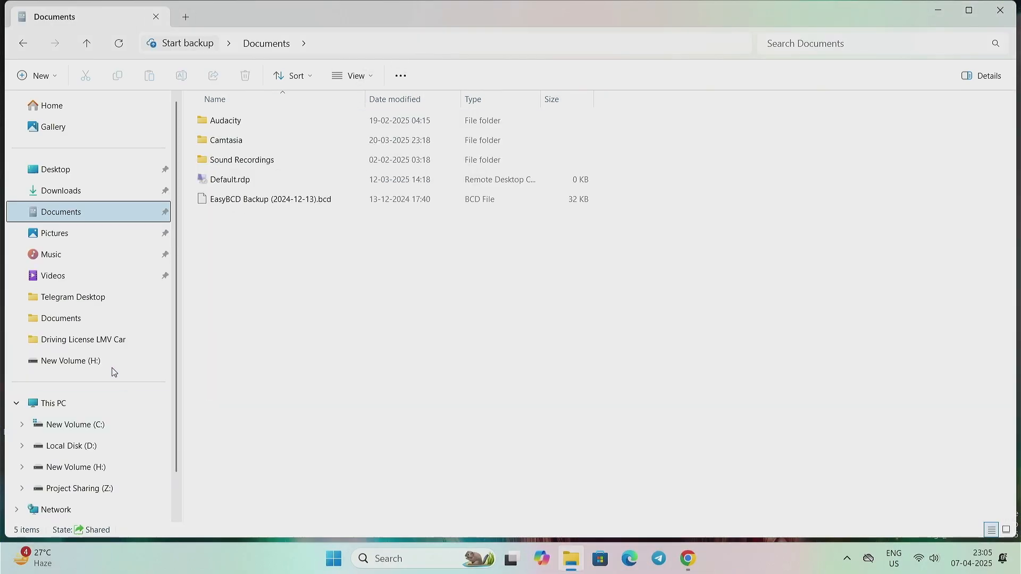
- Look through the Programs and Documents subfolders of Downloads
left_click(76, 193)
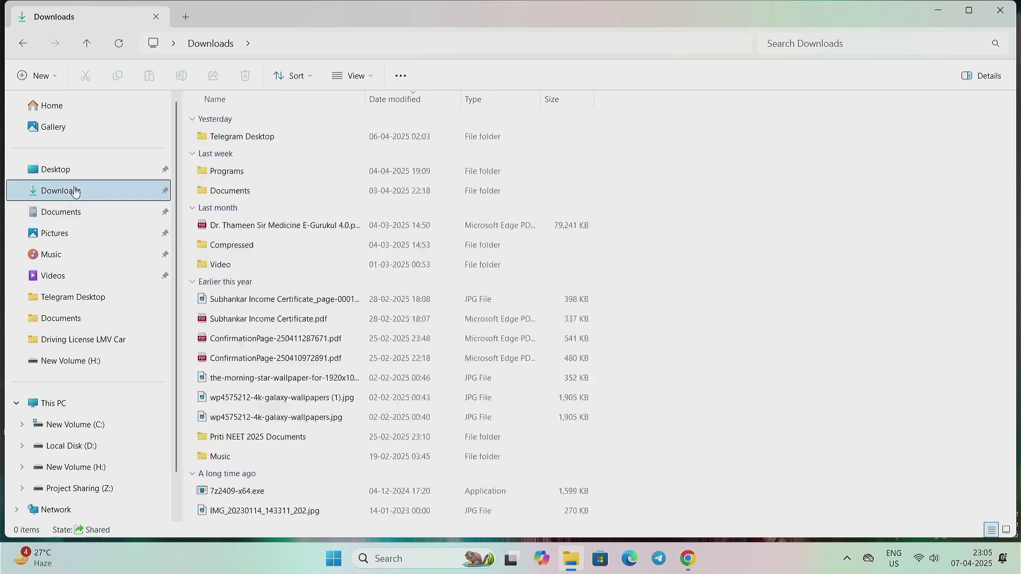
double_click(227, 170)
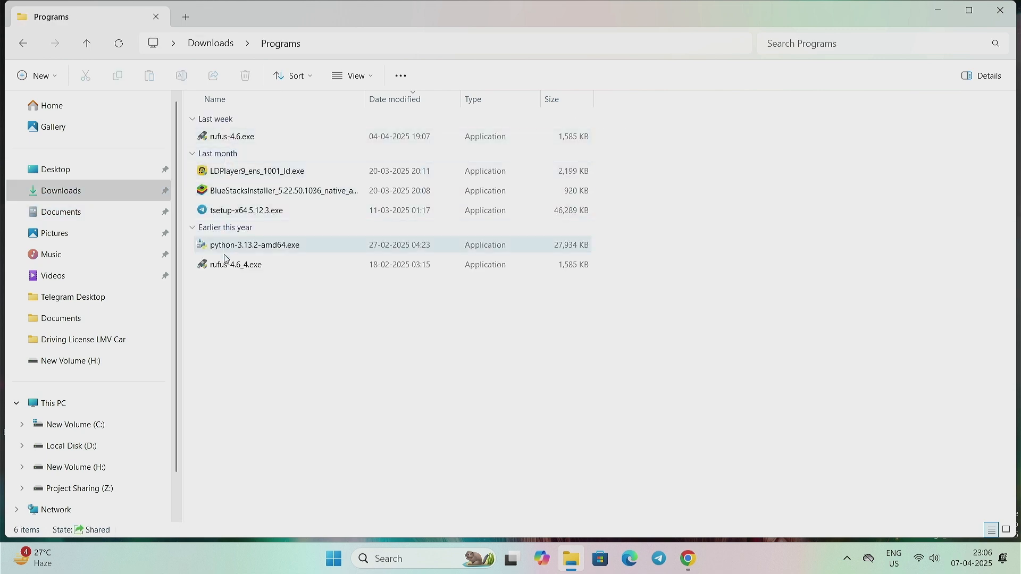
left_click(22, 43)
left_click(250, 190)
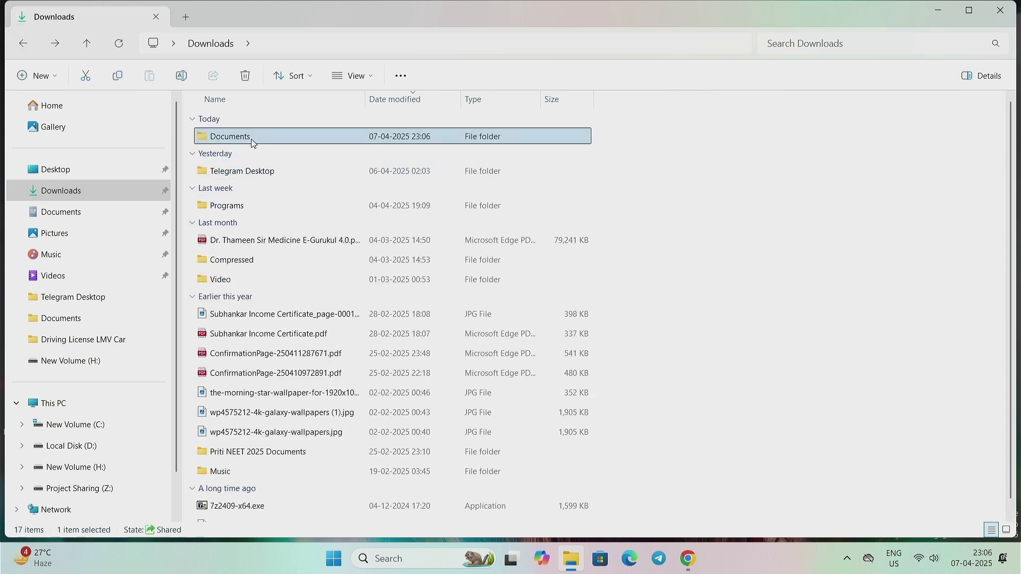
double_click(250, 140)
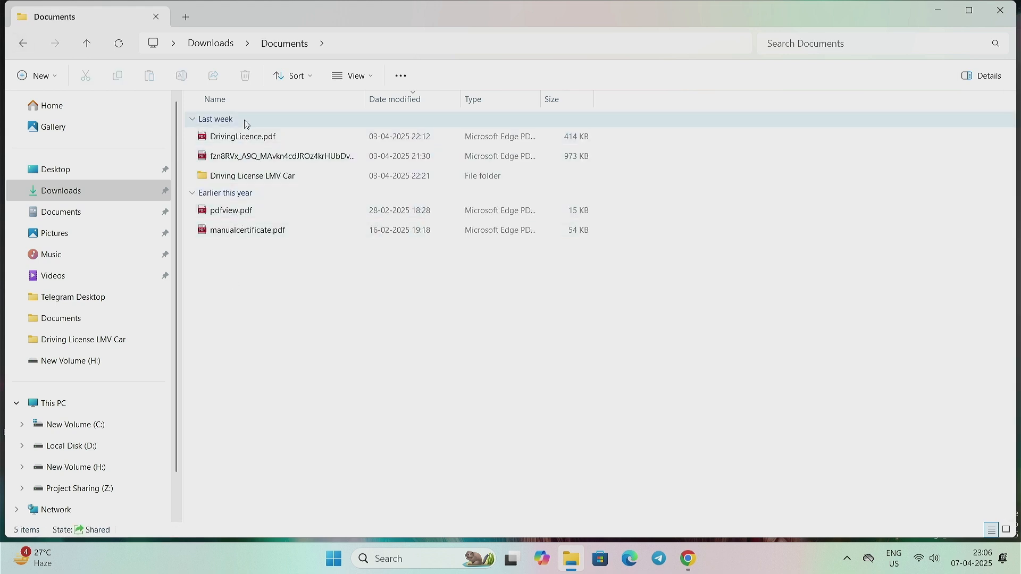
left_click(17, 50)
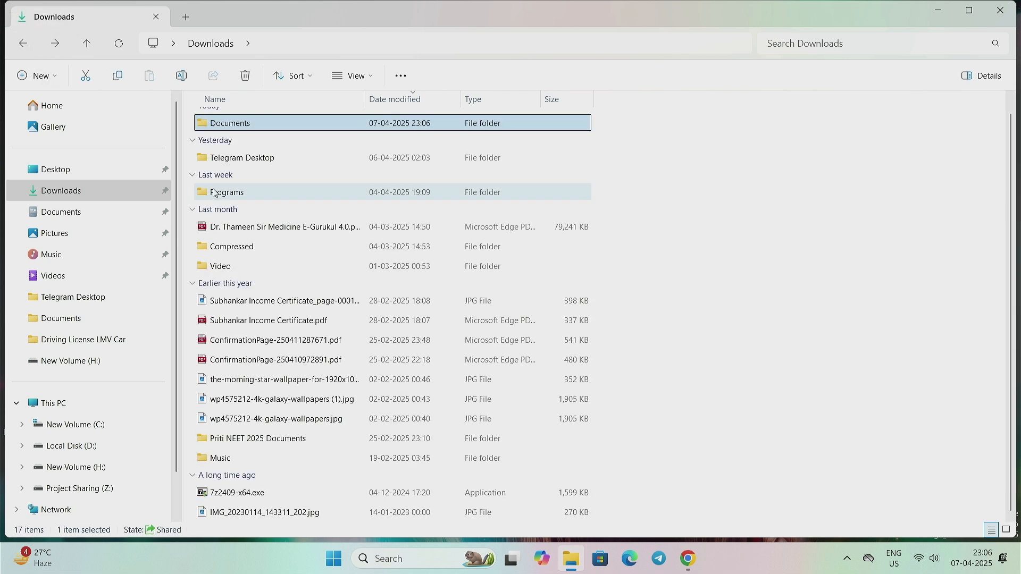
- Play the Annabelle_Comes_Home_2019 video from the Telegram Desktop downloads at about 00:41:22, then close the player
double_click(226, 158)
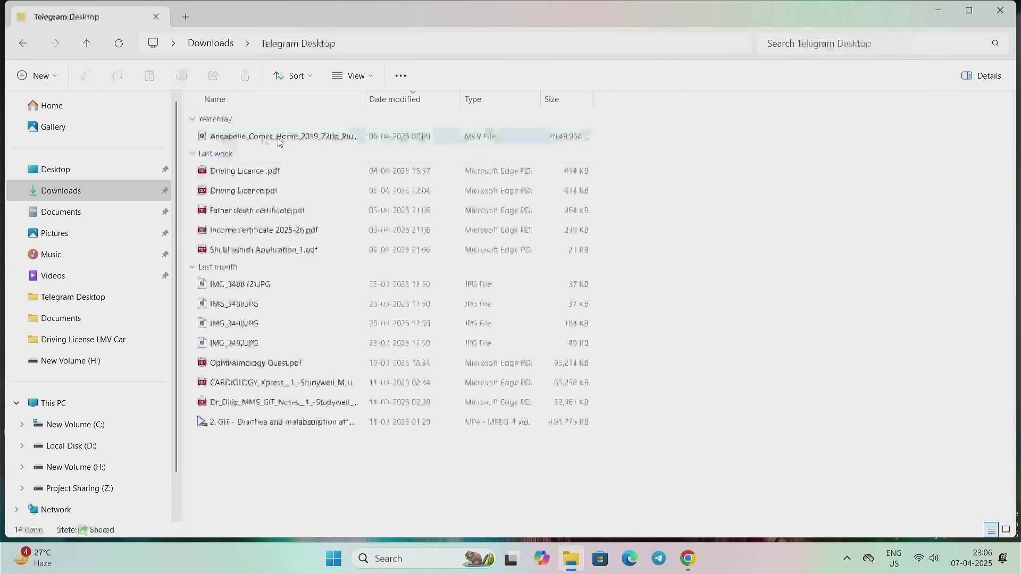
double_click(270, 137)
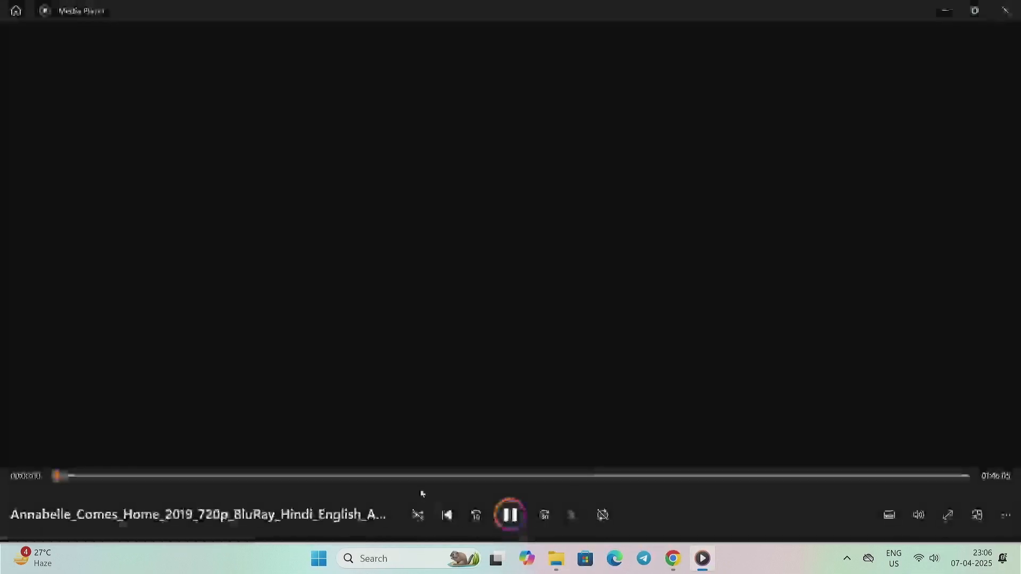
left_click(412, 475)
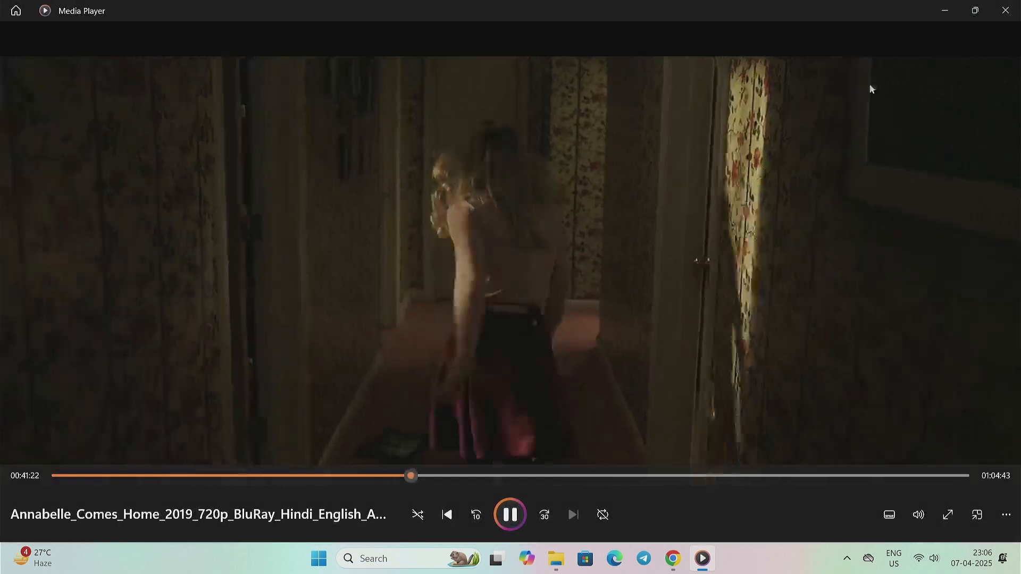
key("alt+F4")
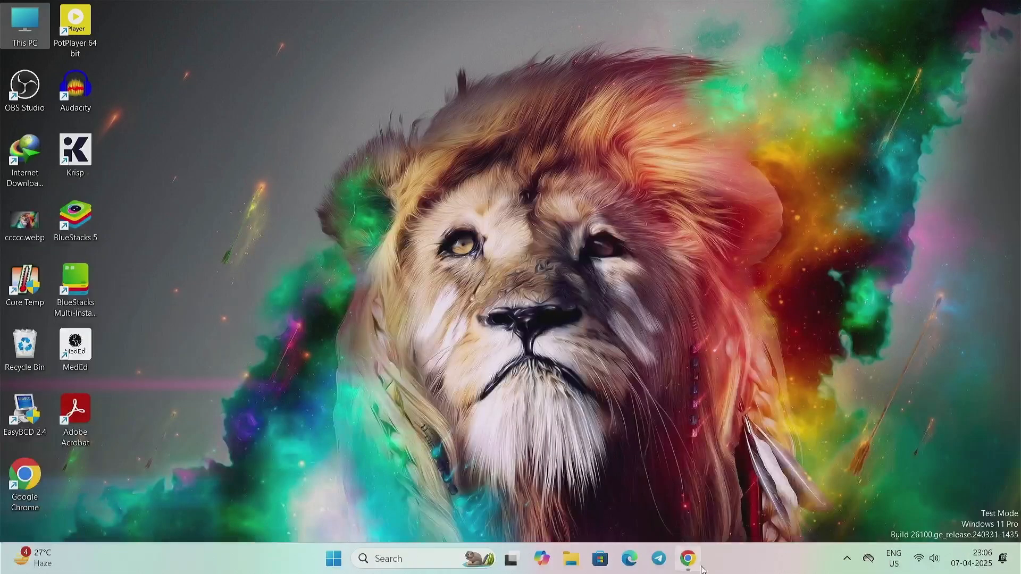
- In Google Chrome, search for "WINDOWS 10 INSTALLATION MEDIA" and open Microsoft Support's Create installation media for Windows page
left_click(688, 559)
left_click(218, 47)
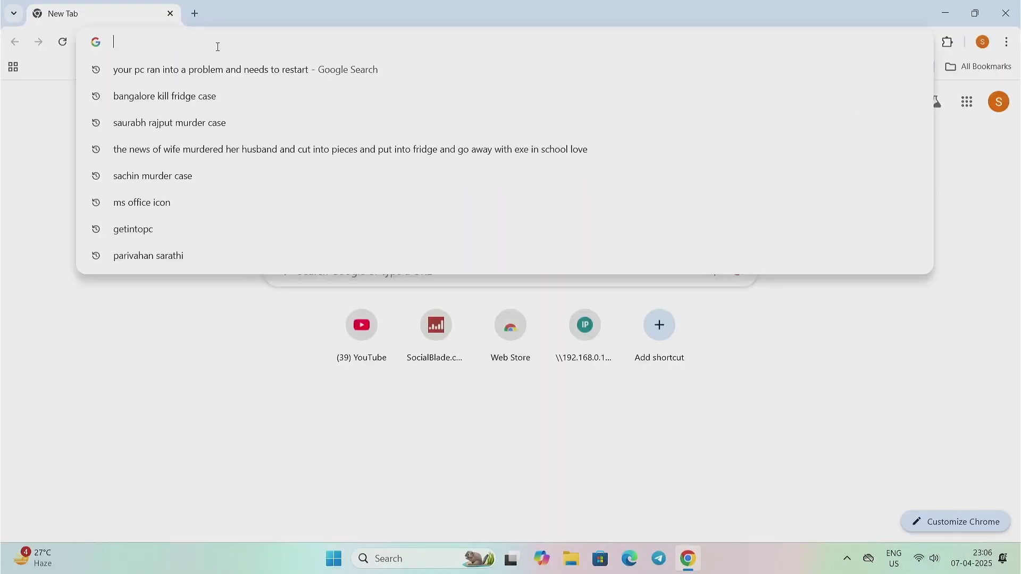
type("WINDOWS 10")
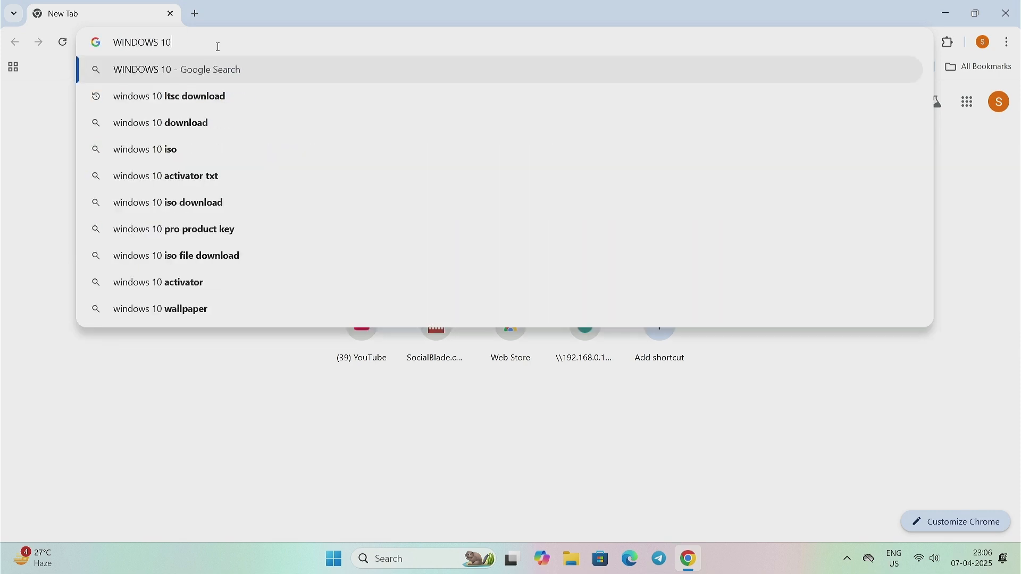
type(" INSTALLA")
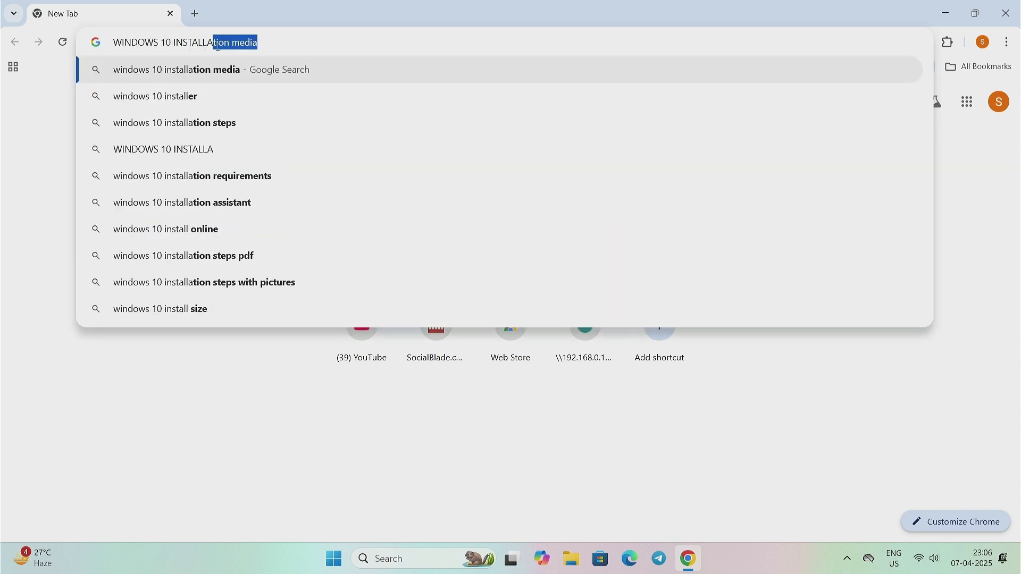
type("TION MEDIA")
key("Return")
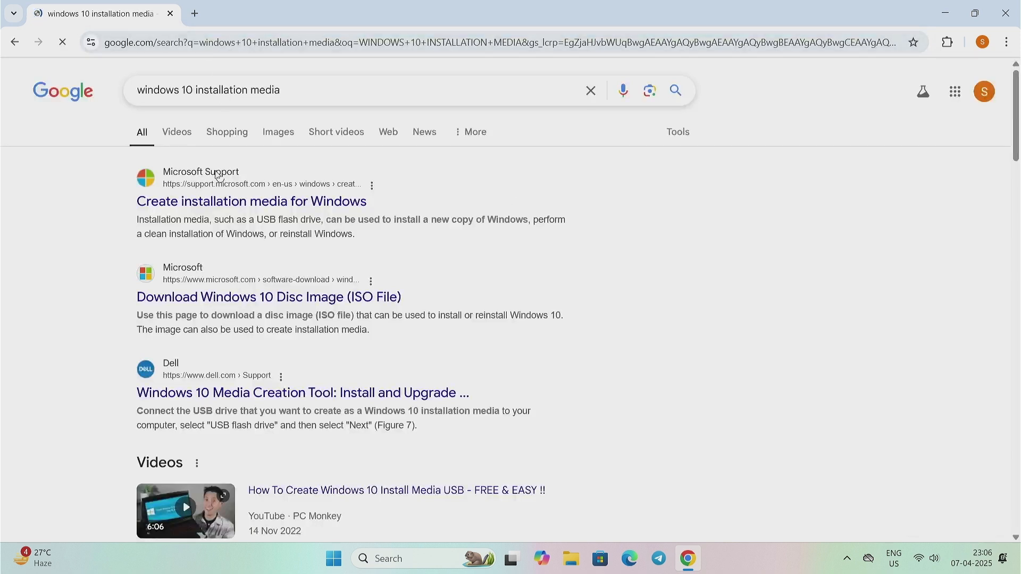
left_click(220, 203)
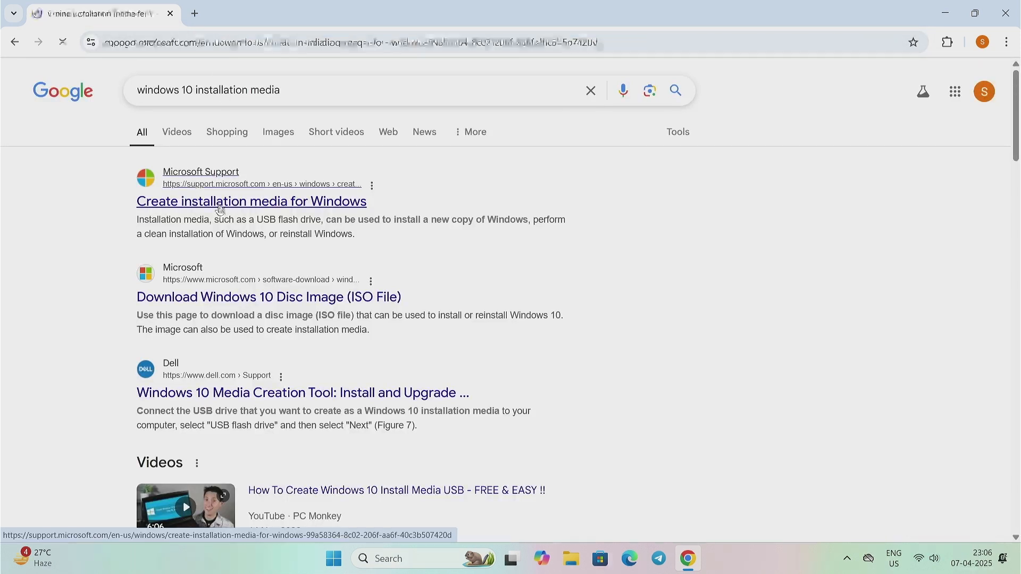
- Show the Windows 10 instructions on the support page and follow the Download Windows 10 link
scroll(300, 222, "down", 3)
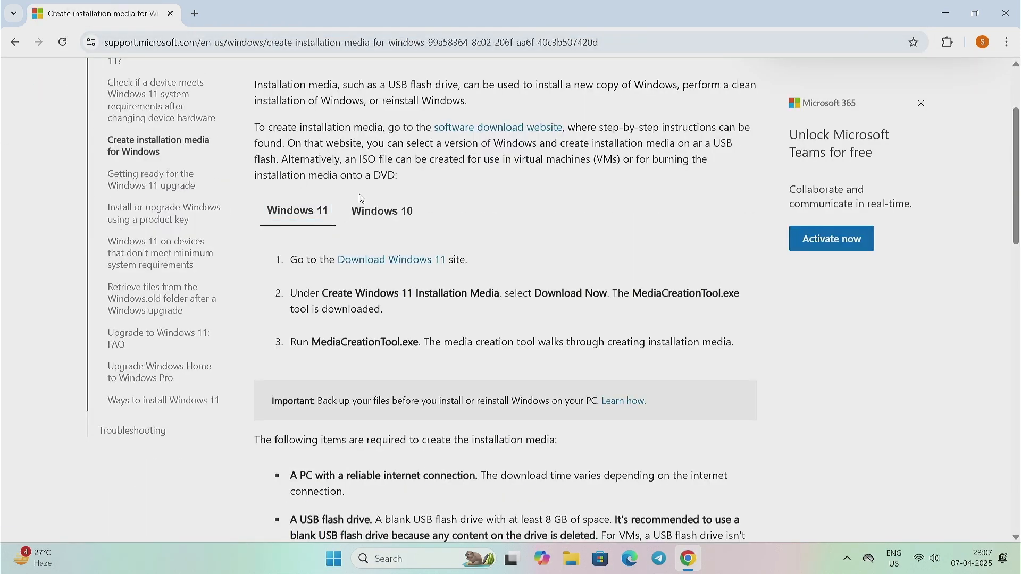
left_click(383, 211)
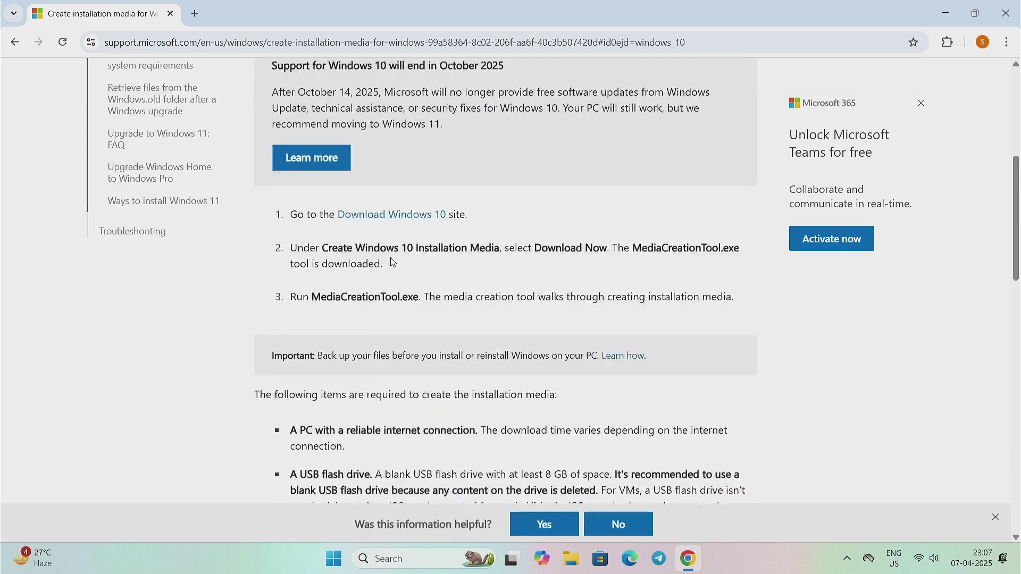
left_click(368, 219)
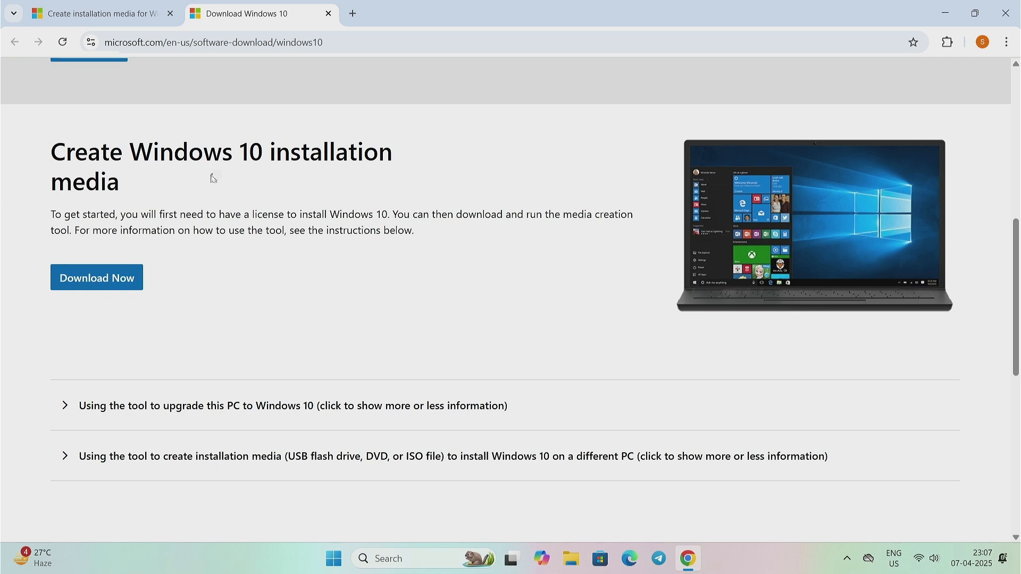
- Download the Windows 10 media creation tool, MediaCreationTool_22H2.exe, and open its download folder
left_click(91, 278)
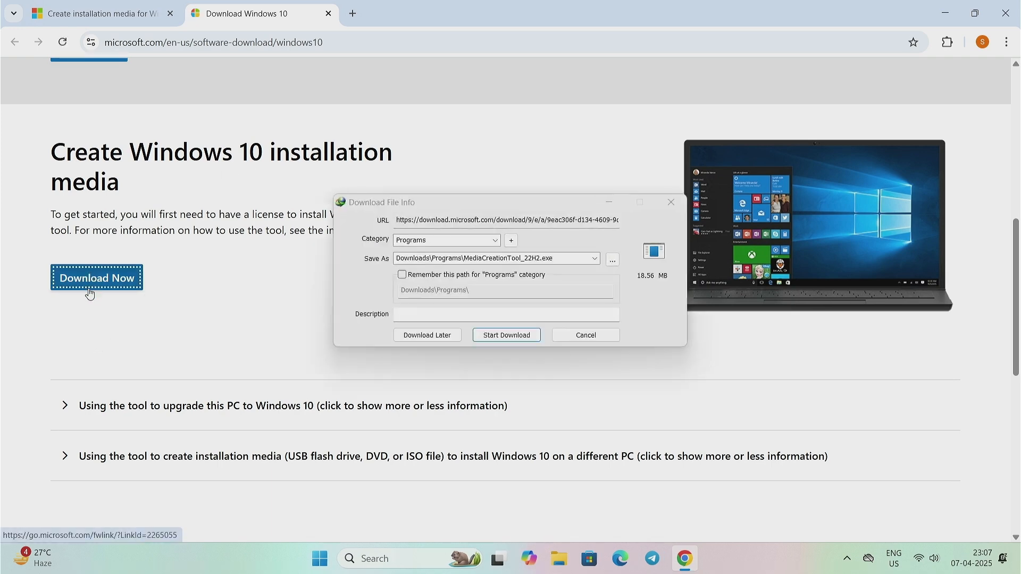
left_click(476, 335)
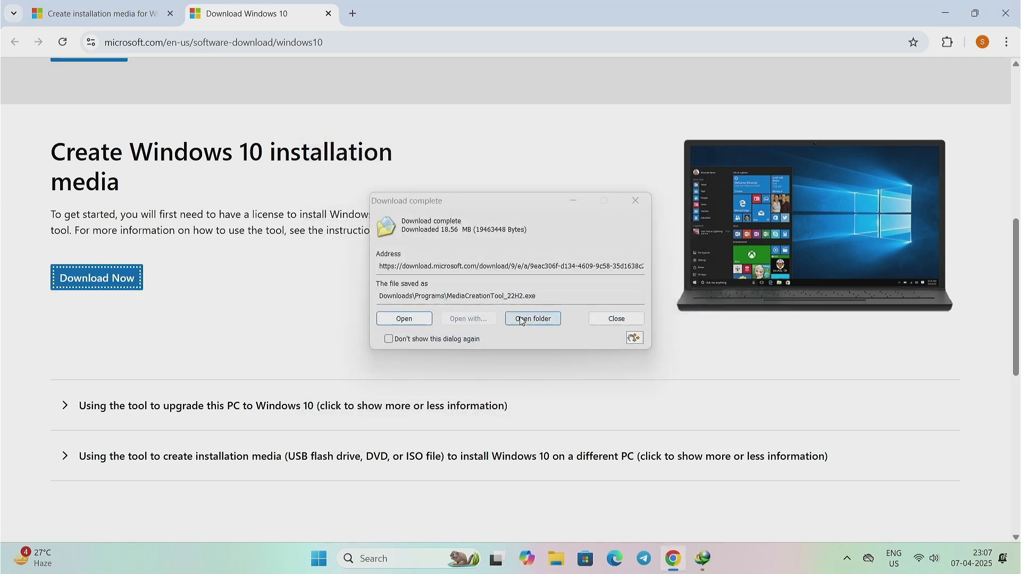
left_click(520, 316)
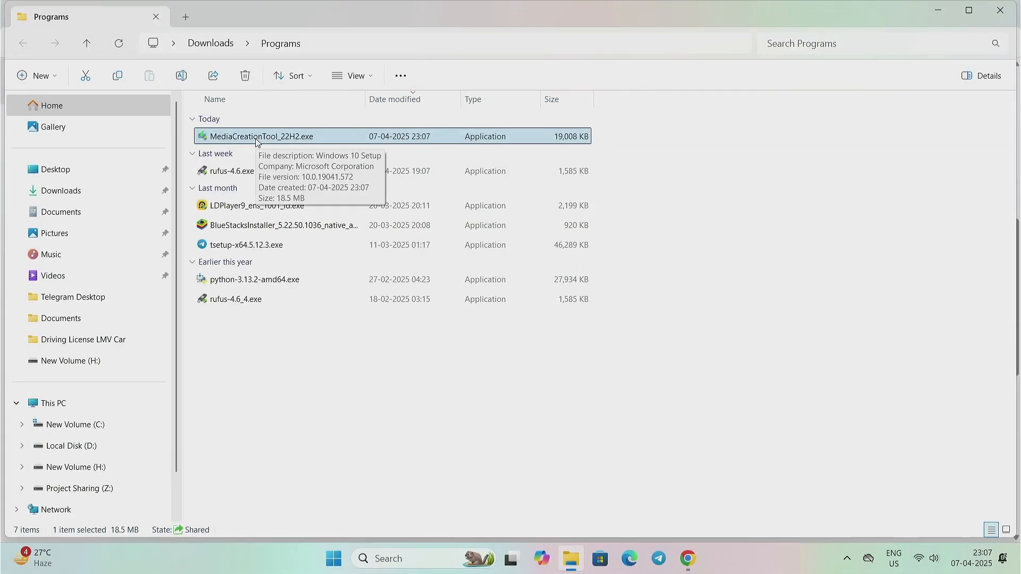
- Run MediaCreationTool_22H2.exe with permission to make changes to the device and accept the license terms
double_click(258, 137)
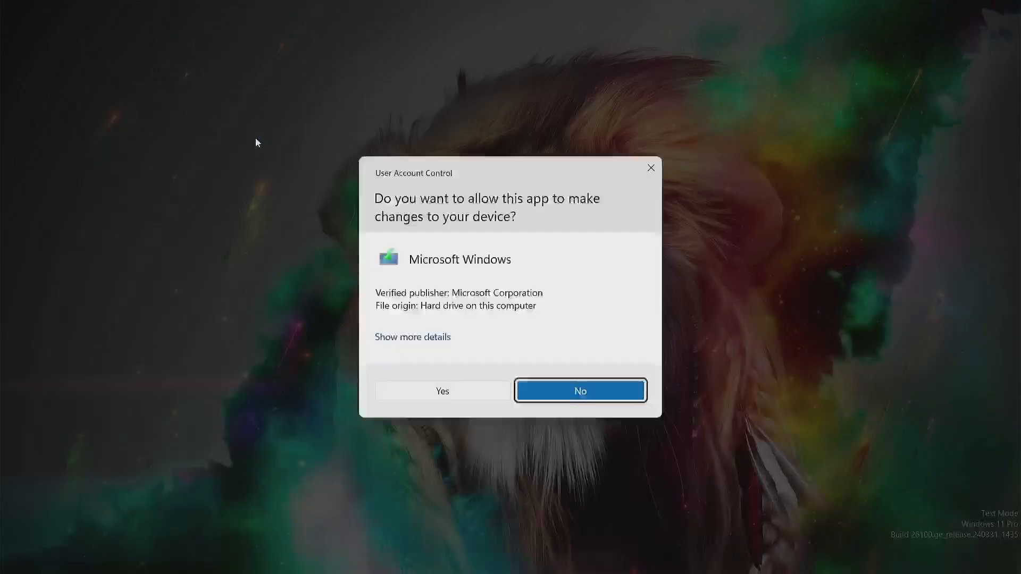
left_click(411, 394)
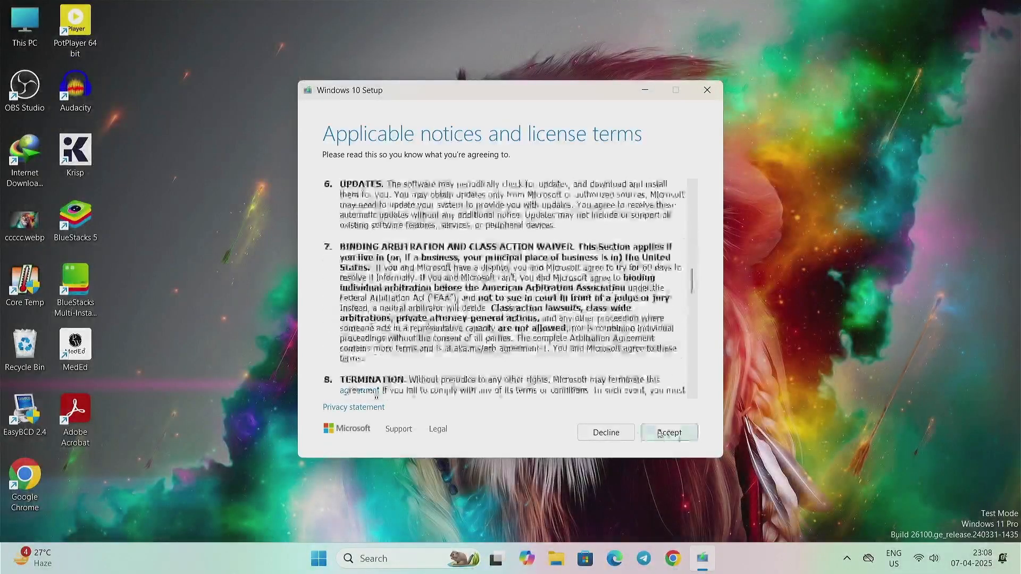
left_click(660, 434)
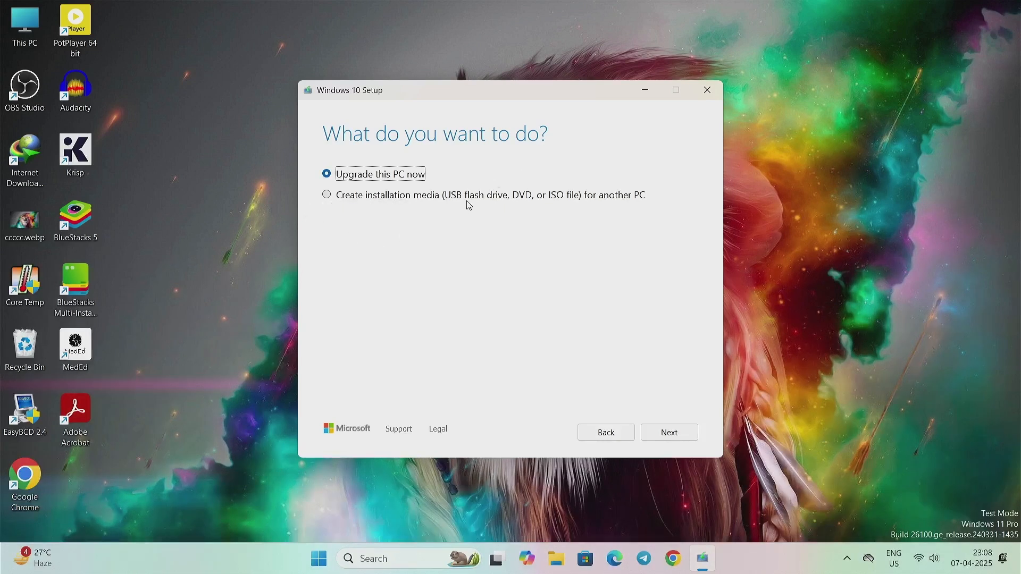
- Choose to create installation media (USB flash drive, DVD, or ISO file) for another PC and continue
left_click(326, 195)
left_click(661, 432)
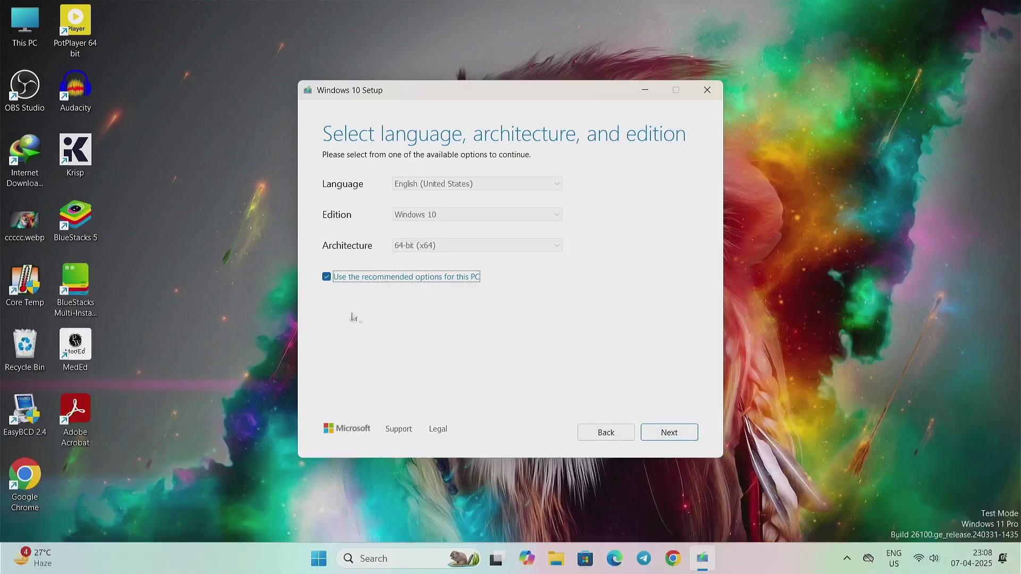
- Review the available edition, language and architecture choices, and restore the recommended options for this PC
left_click(328, 278)
left_click(439, 216)
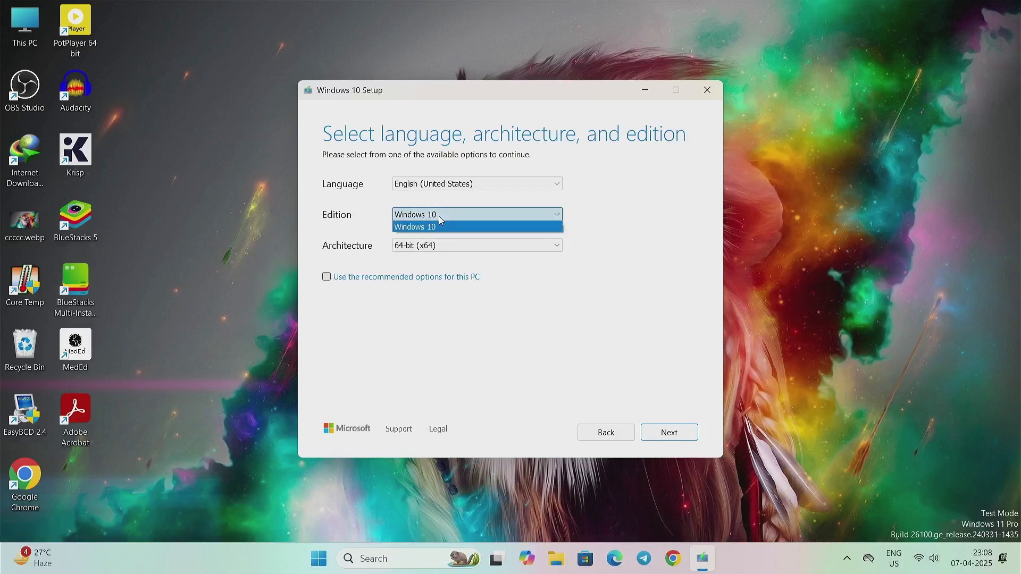
left_click(410, 226)
left_click(426, 184)
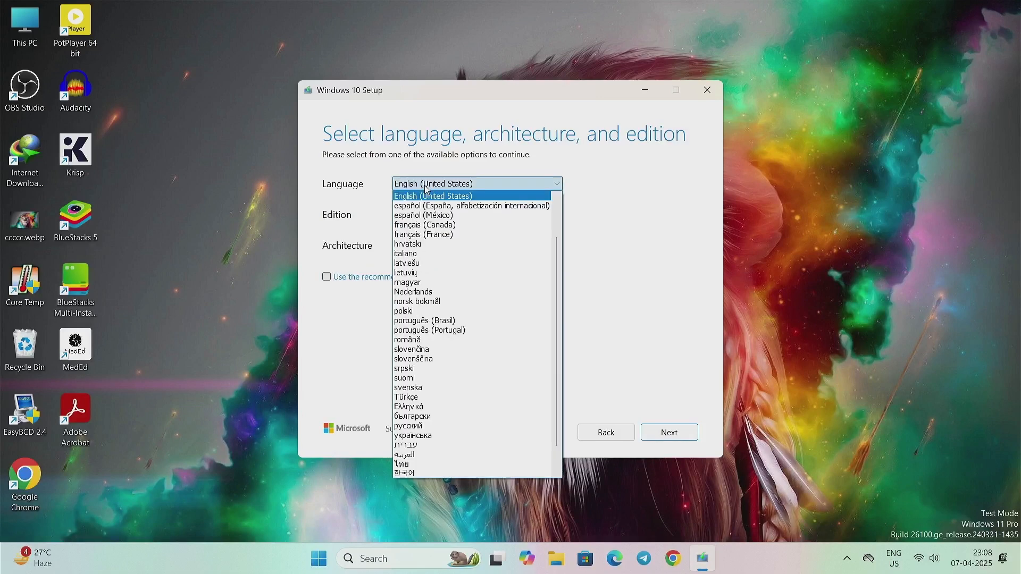
left_click(608, 249)
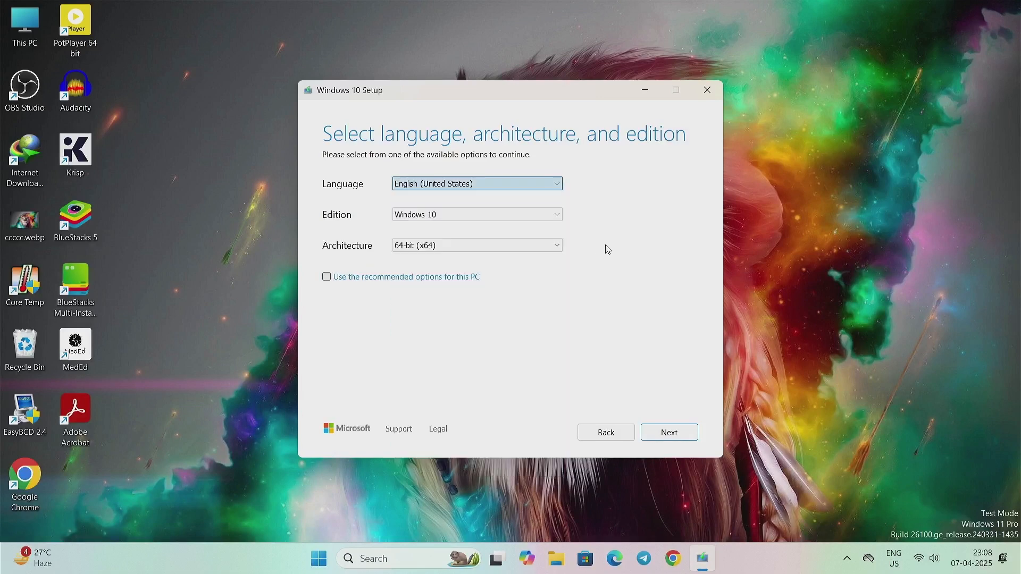
left_click(533, 246)
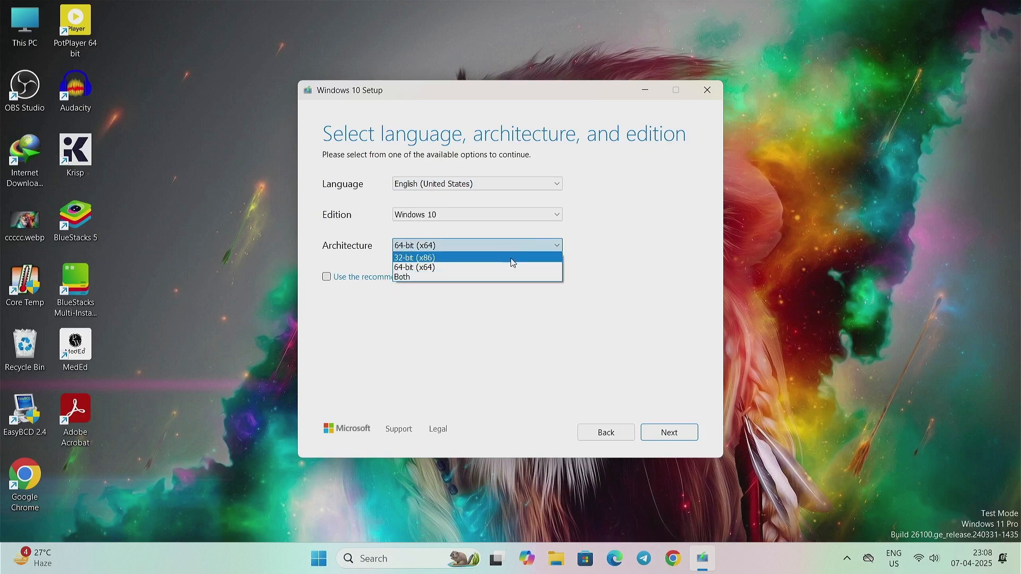
left_click(645, 227)
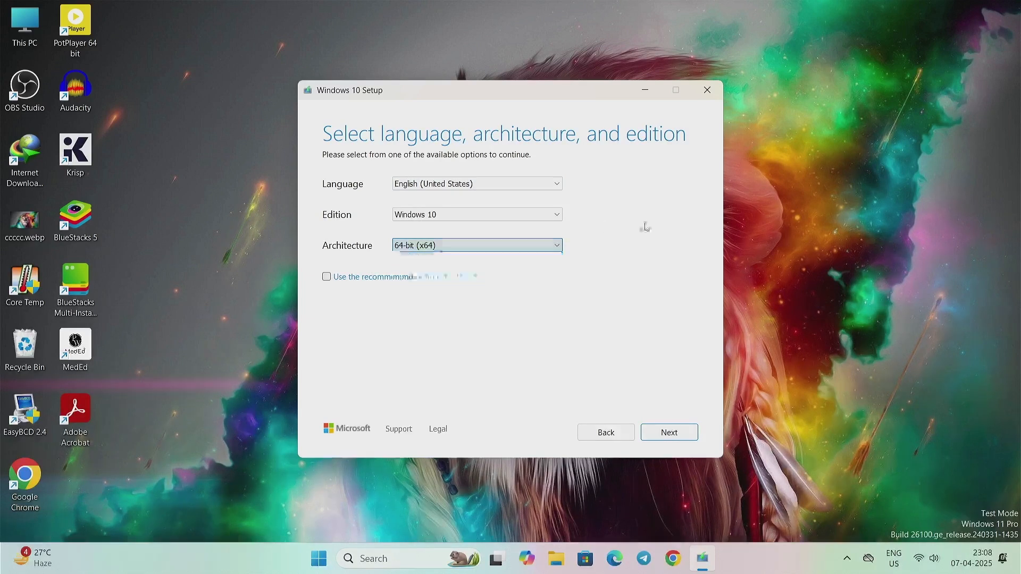
left_click(327, 281)
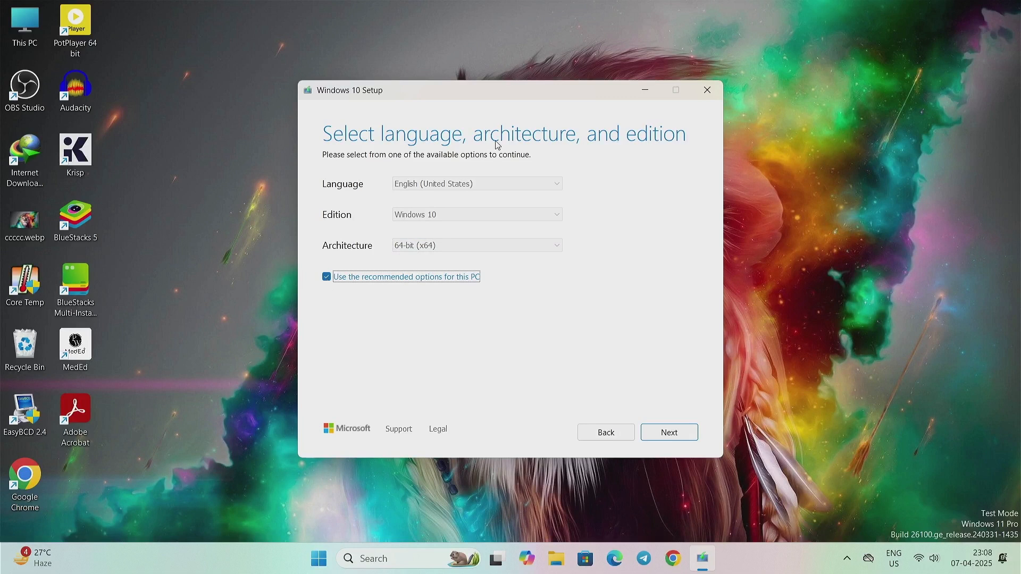
- Accept the recommended language, edition and architecture, and choose ISO file as the media to create
left_click(687, 443)
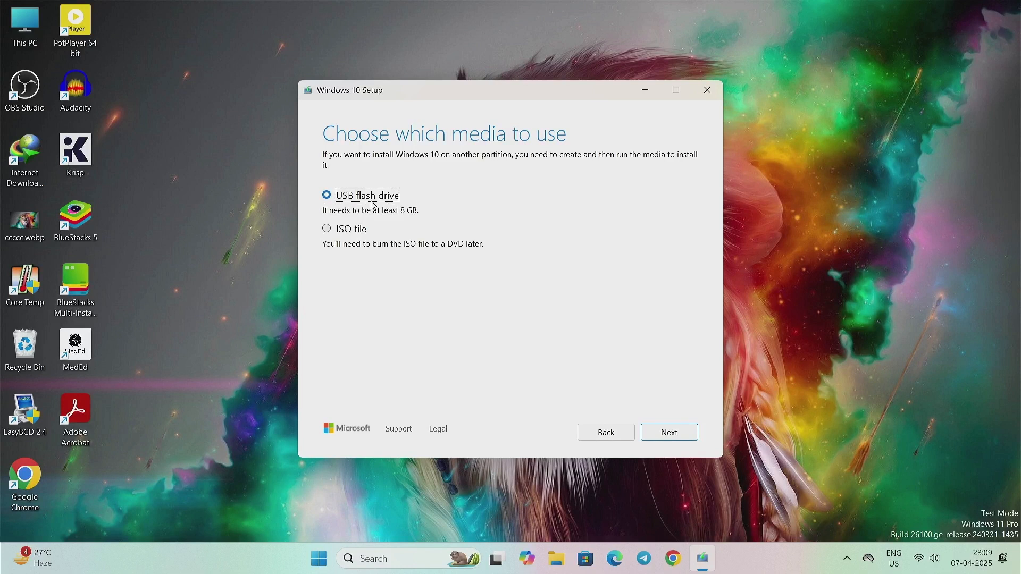
left_click(328, 231)
left_click(656, 433)
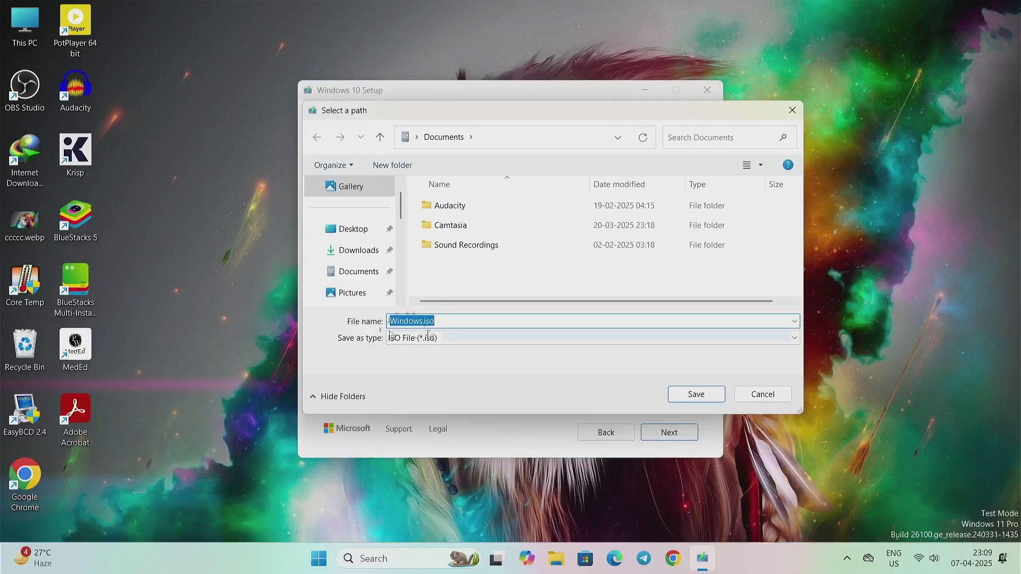
- Name the image Windows 10.iso and save it in the Setup Files folder on New Volume (H:)
left_click(424, 322)
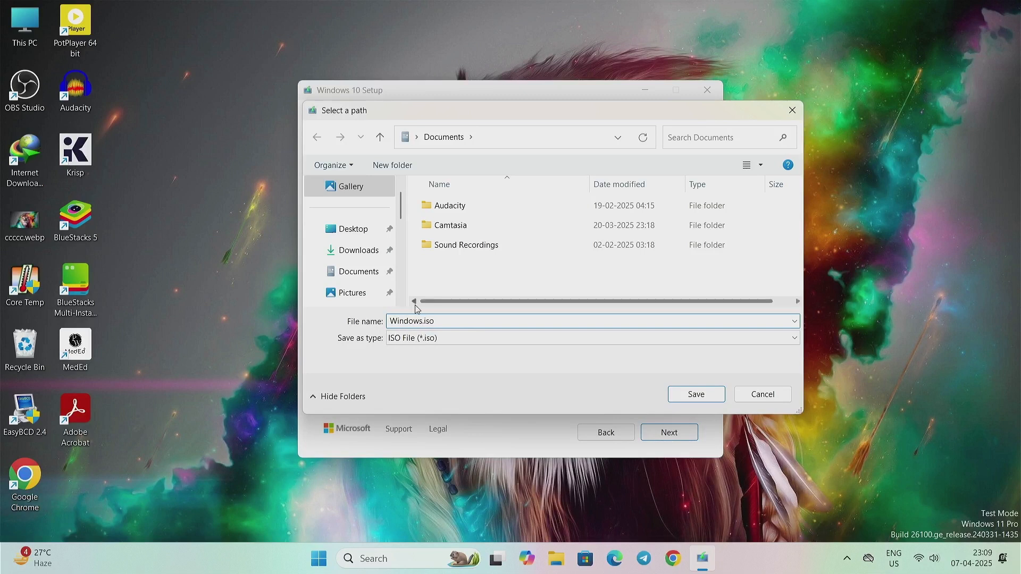
type("10")
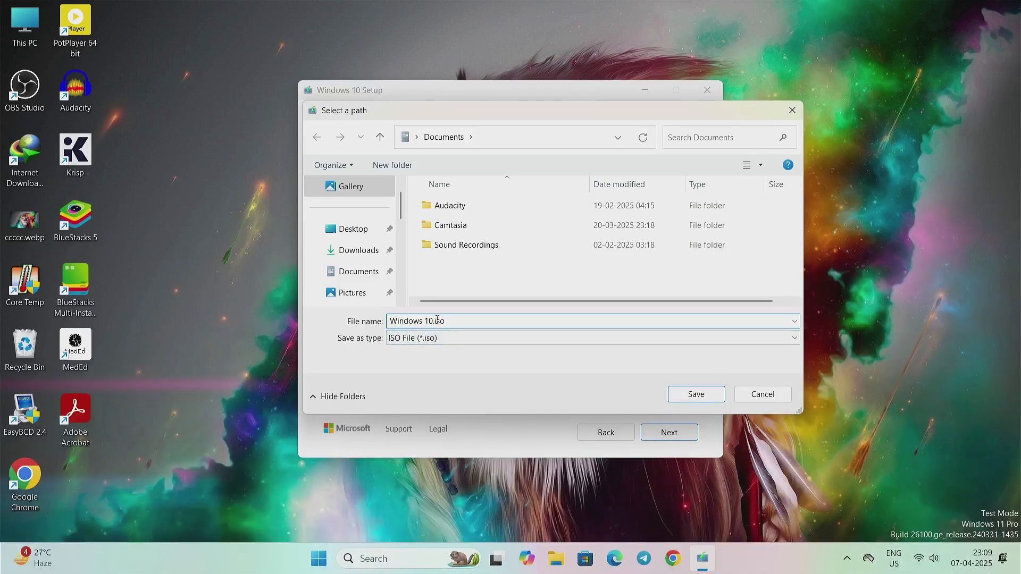
scroll(359, 284, "down", 5)
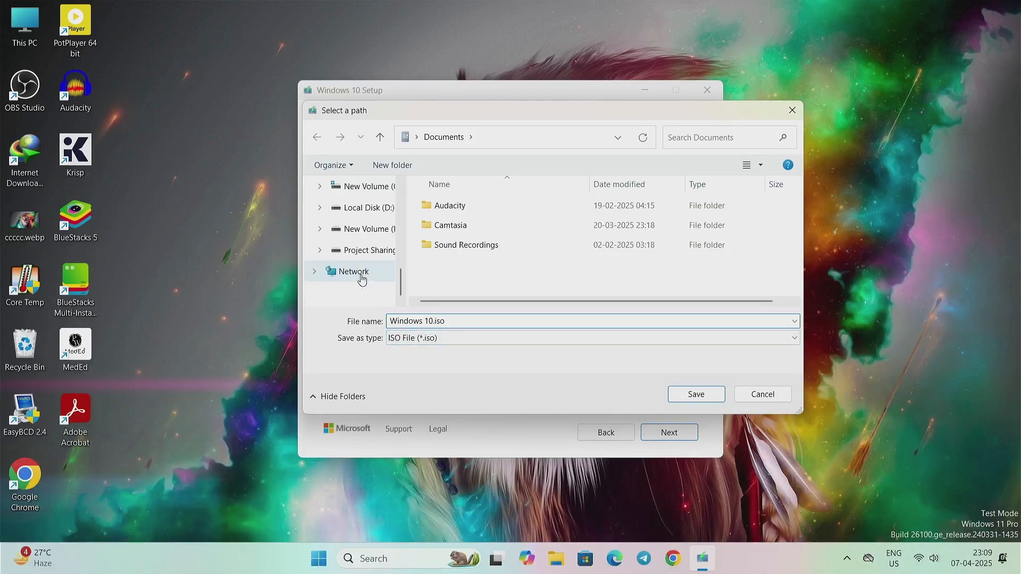
left_click(370, 231)
double_click(449, 246)
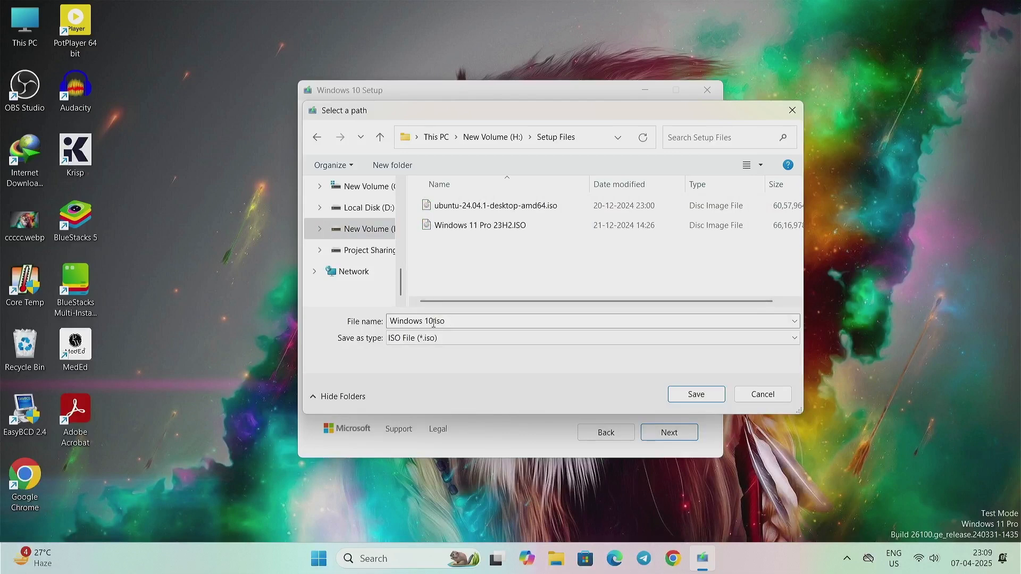
left_click(697, 394)
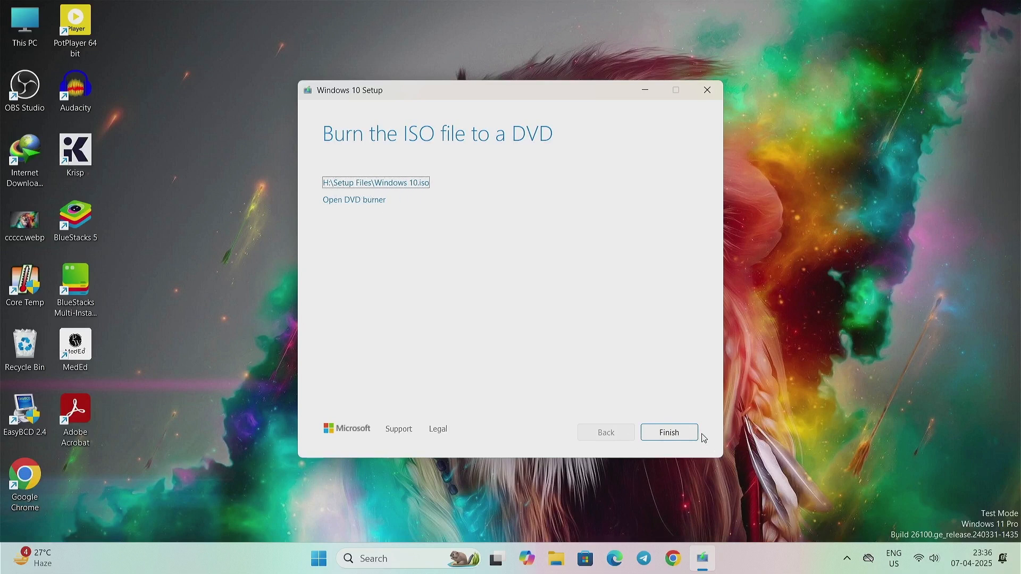
- Finish the media creation tool and open the Setup Files folder on New Volume (H:)
left_click(678, 435)
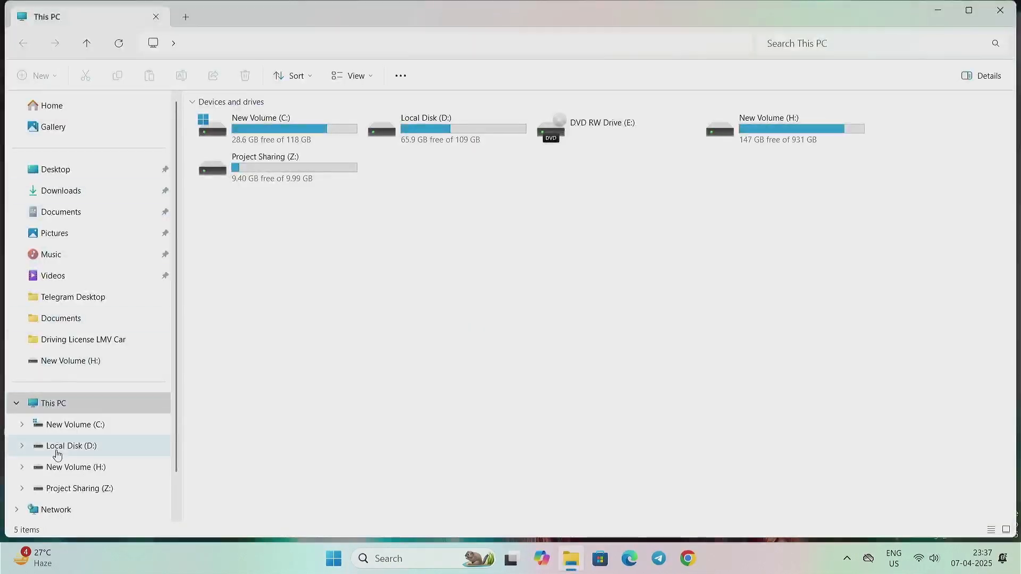
left_click(60, 468)
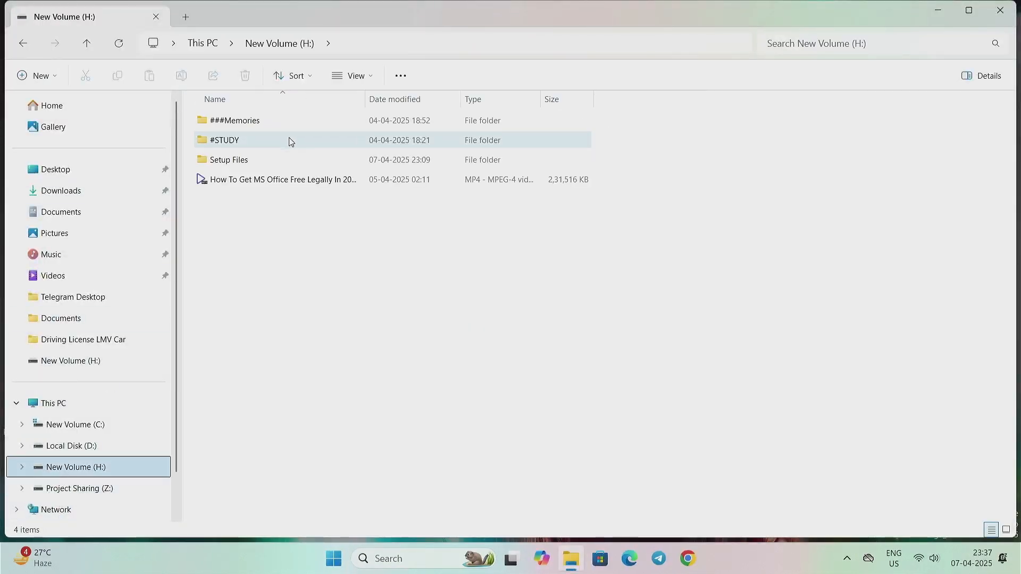
double_click(243, 161)
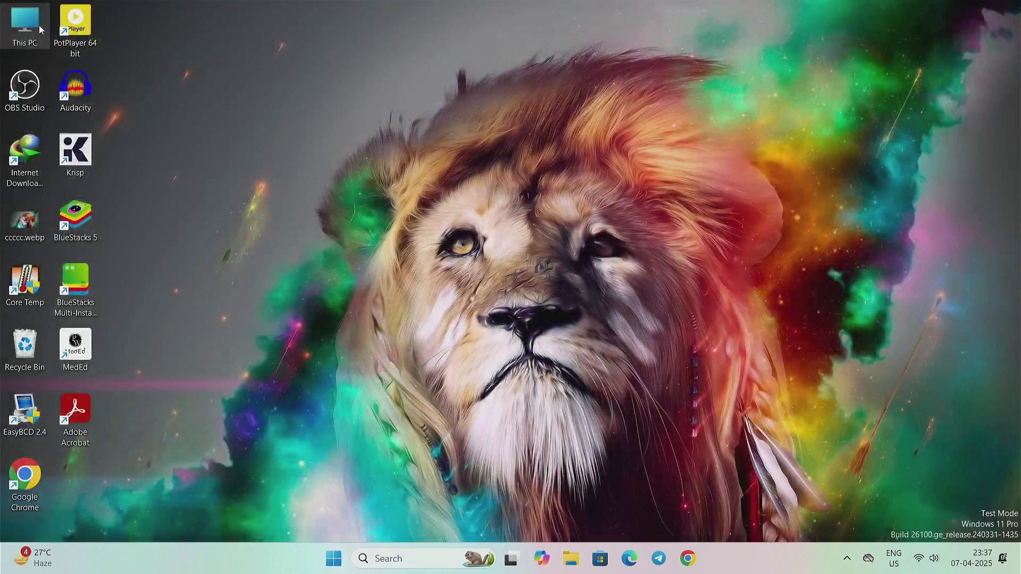
- Check the installed Windows edition in this PC's system properties and close Settings
double_click(27, 39)
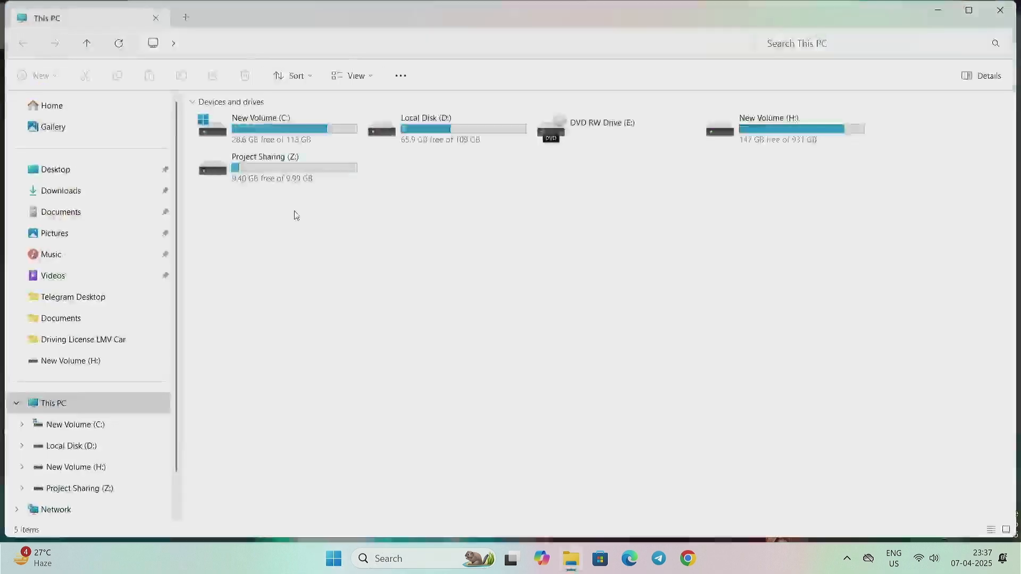
right_click(383, 313)
left_click(425, 421)
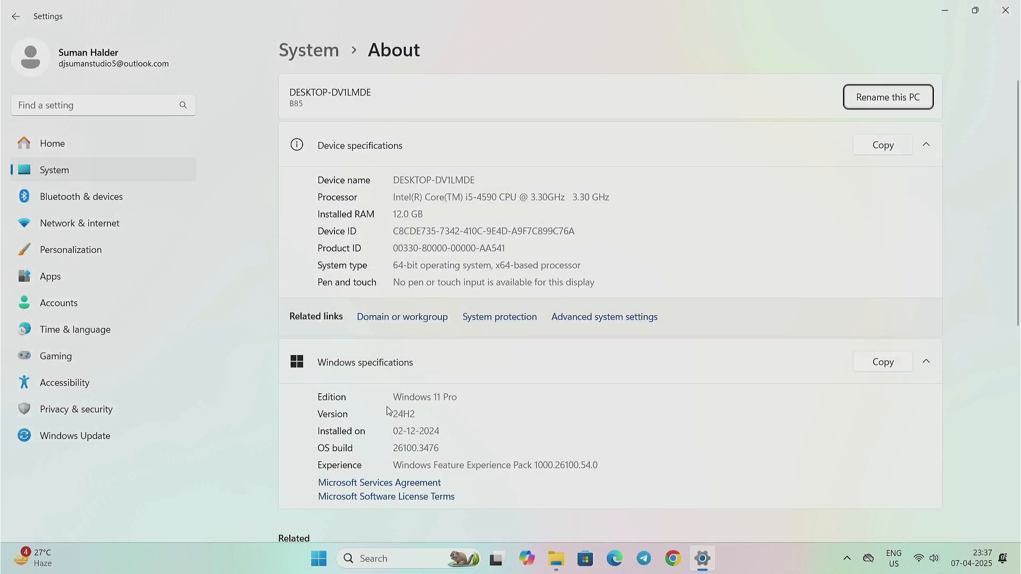
left_click_drag(398, 396, 441, 413)
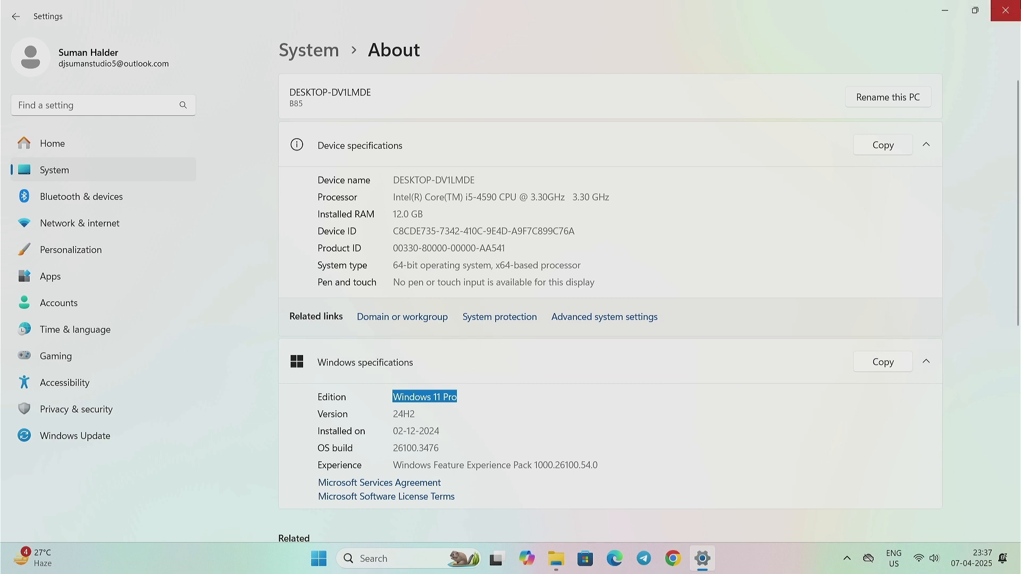
left_click(1013, 10)
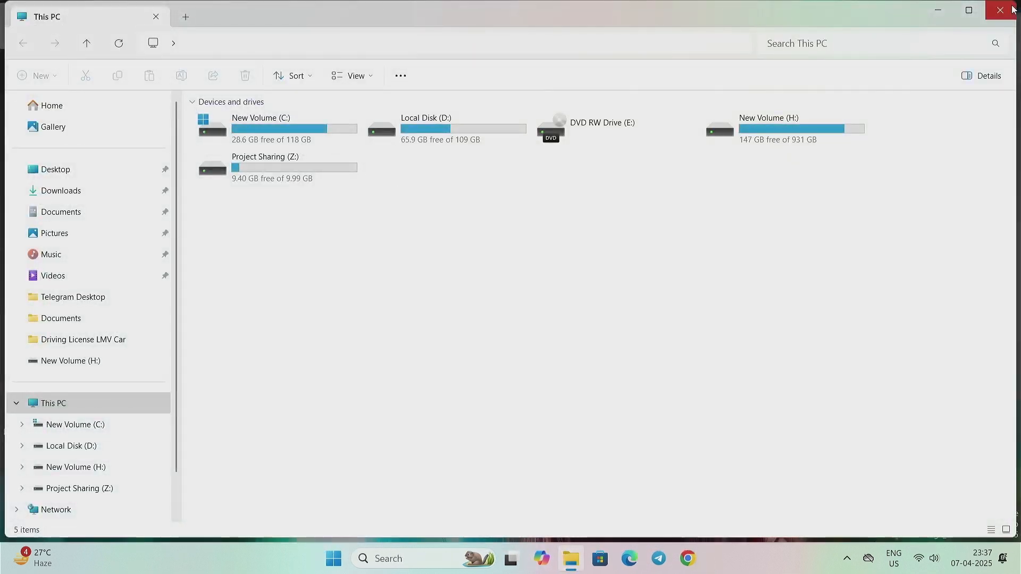
- Open the Setup Files folder on New Volume (H:) and mount Windows 10.iso
double_click(759, 147)
double_click(263, 160)
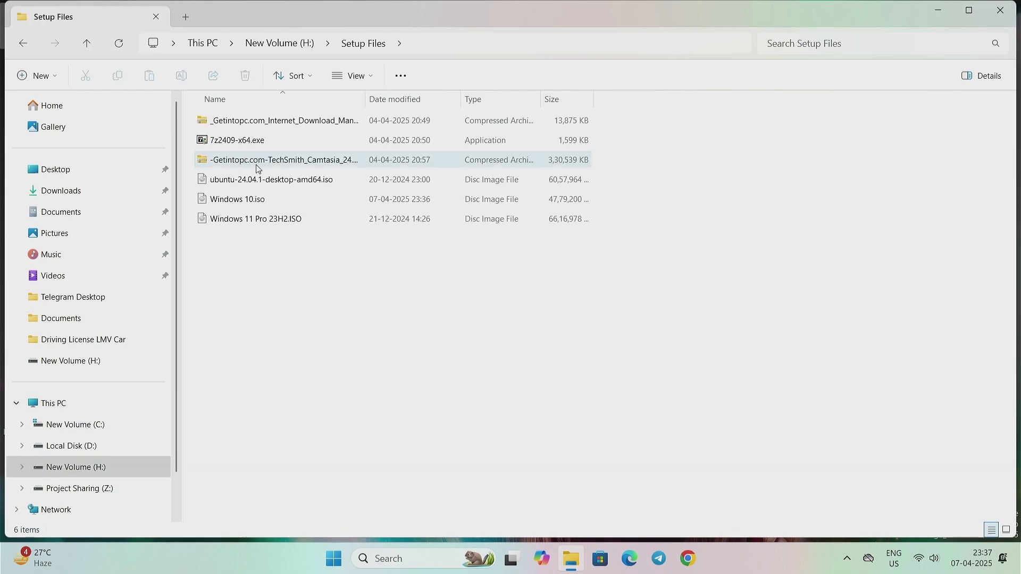
left_click(244, 202)
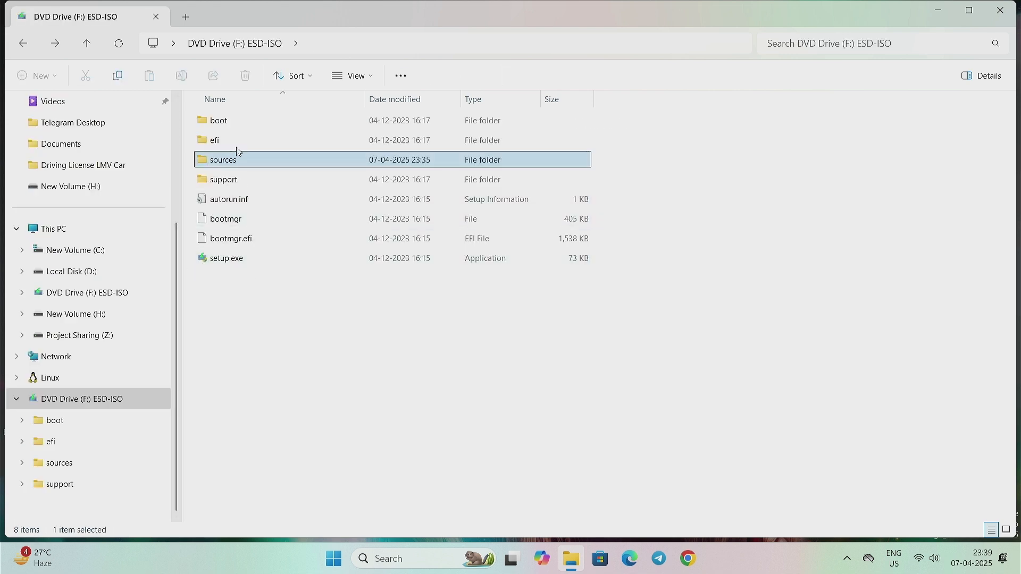
- Open the sources folder on DVD Drive (F:) ESD-ISO and select setup.exe
double_click(238, 156)
scroll(239, 364, "down", 18)
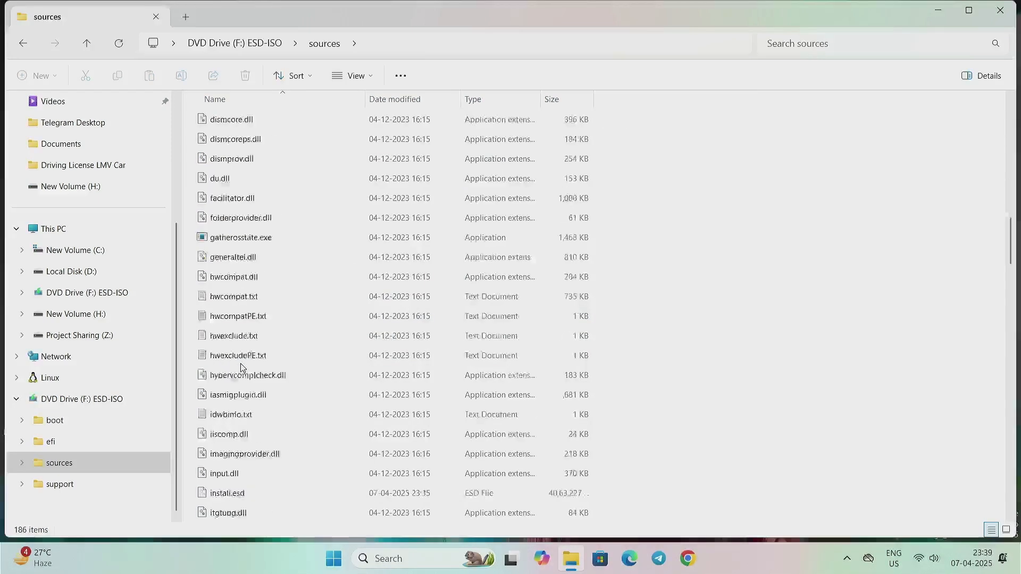
scroll(242, 367, "down", 20)
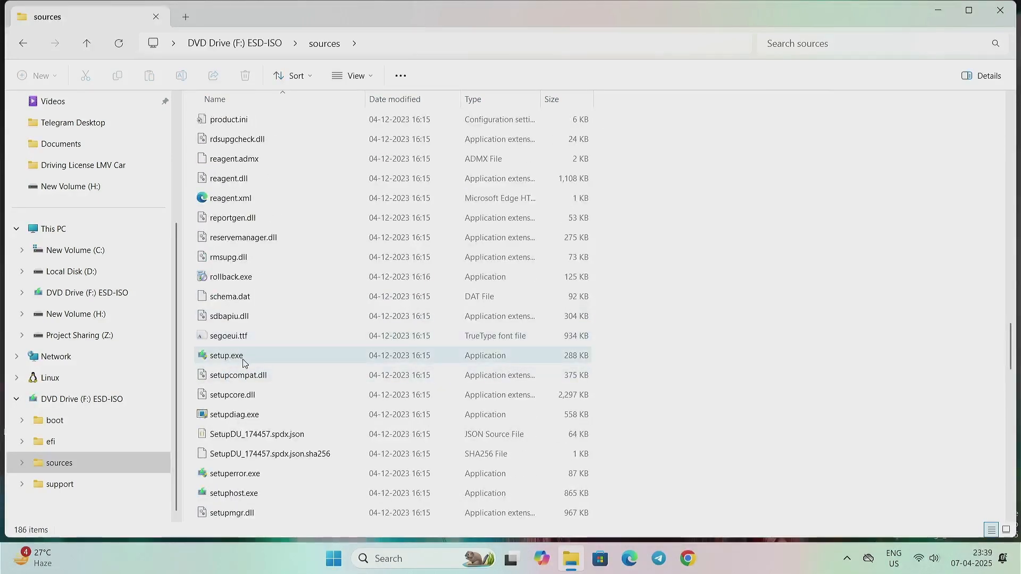
left_click(256, 362)
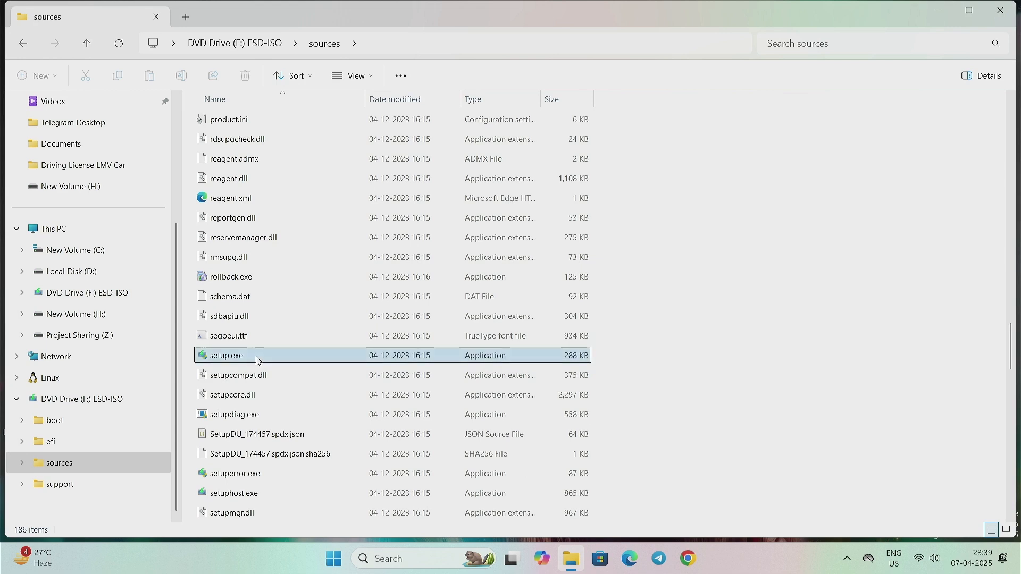
- Check the display options for file name extensions and hidden items, and run setup.exe with permission to make changes
left_click(374, 80)
mouse_move(364, 333)
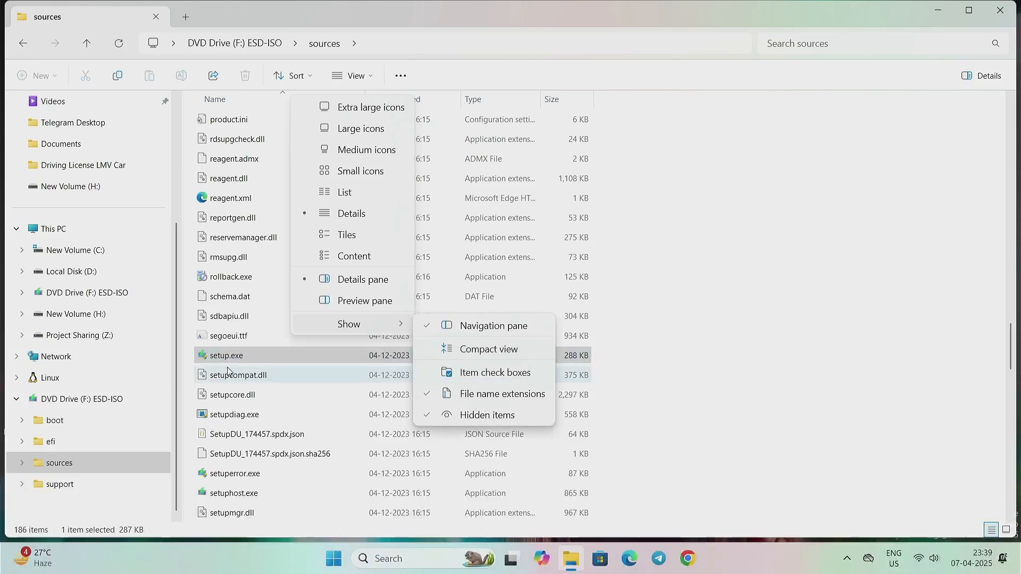
left_click(240, 357)
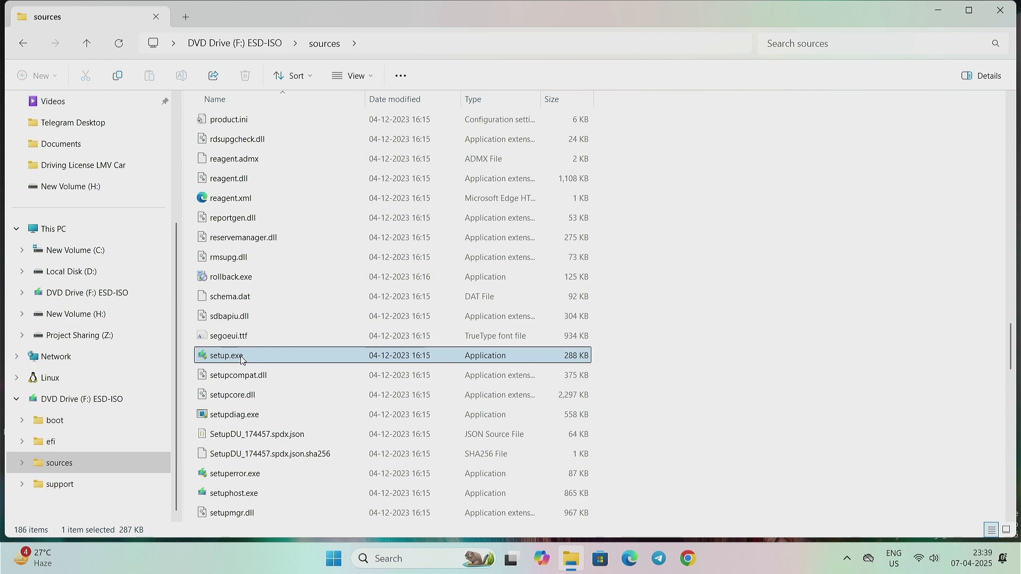
double_click(242, 358)
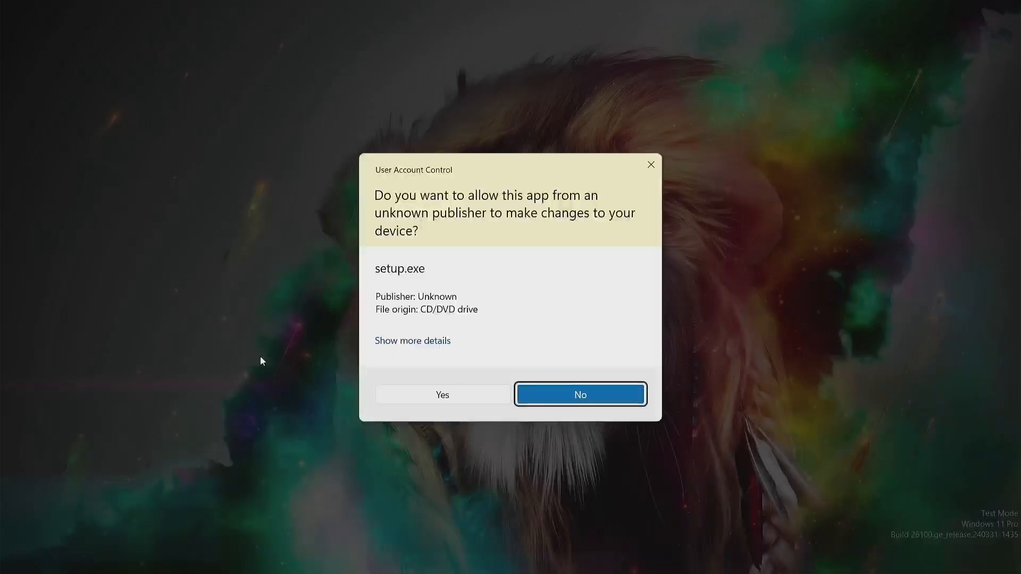
left_click(442, 394)
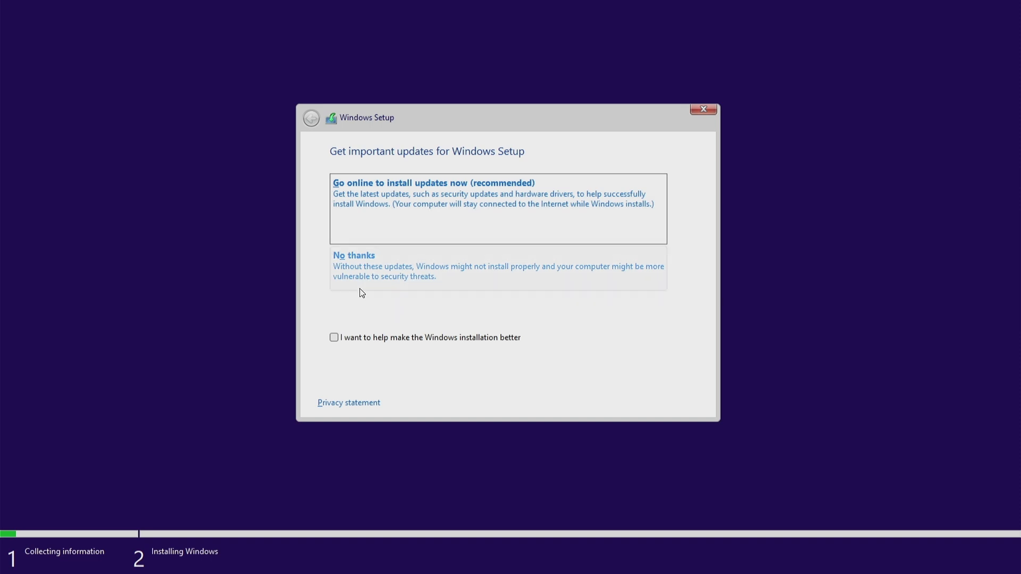
- Decline the online updates for Windows Setup and continue without a product key
left_click(365, 274)
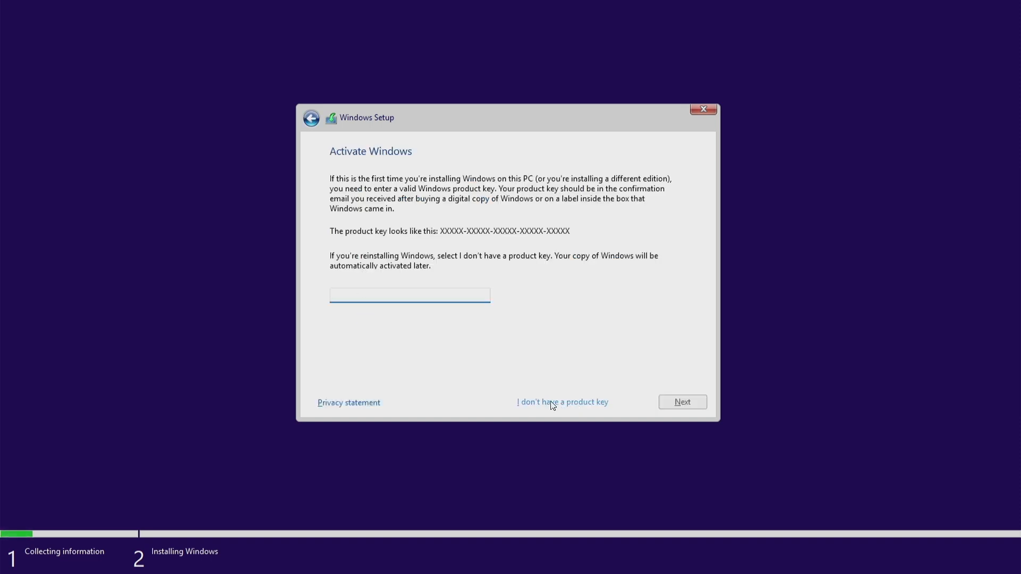
left_click(559, 402)
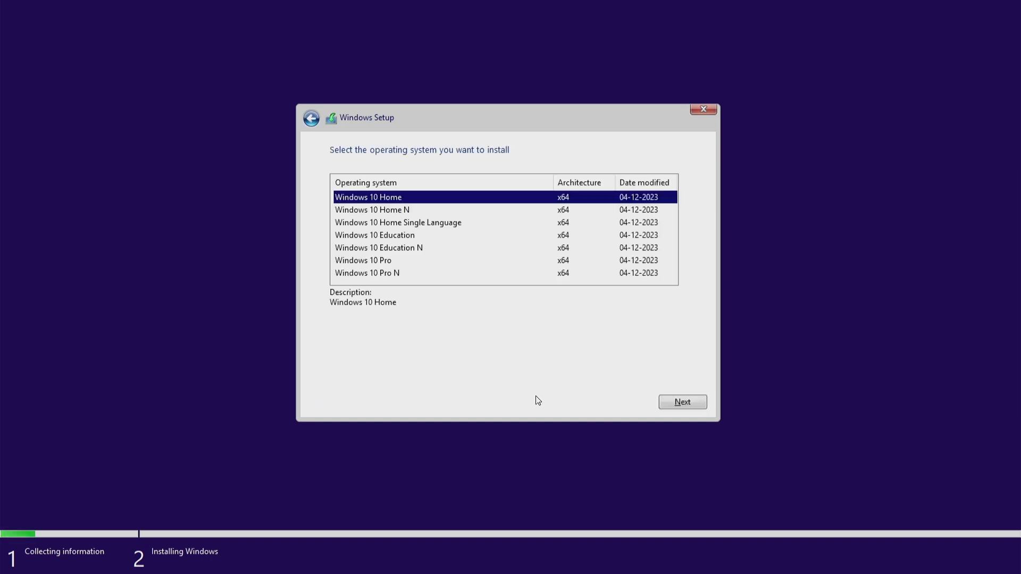
- Choose Windows 10 Pro as the operating system to install and accept the license terms
left_click(371, 262)
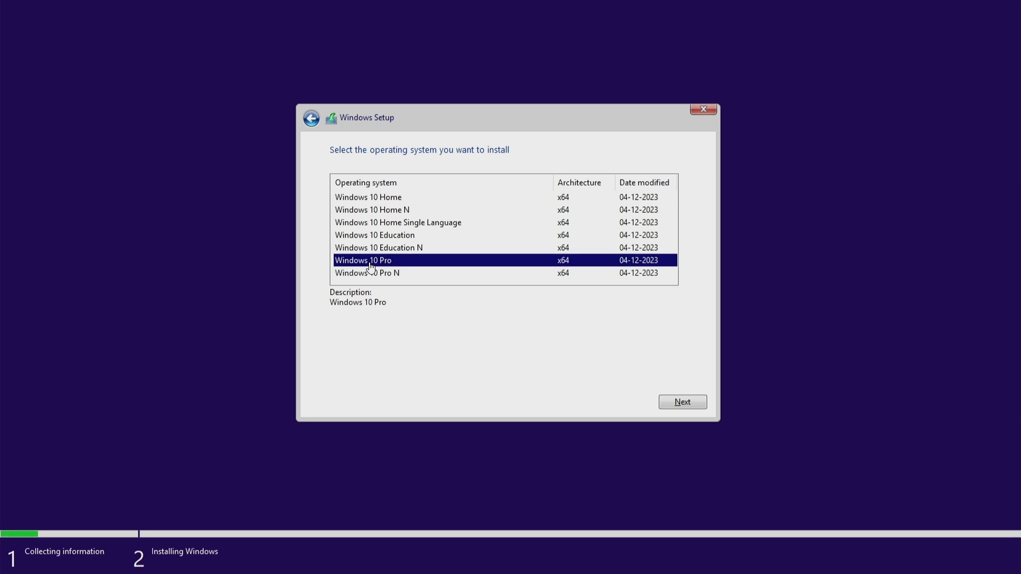
left_click(664, 400)
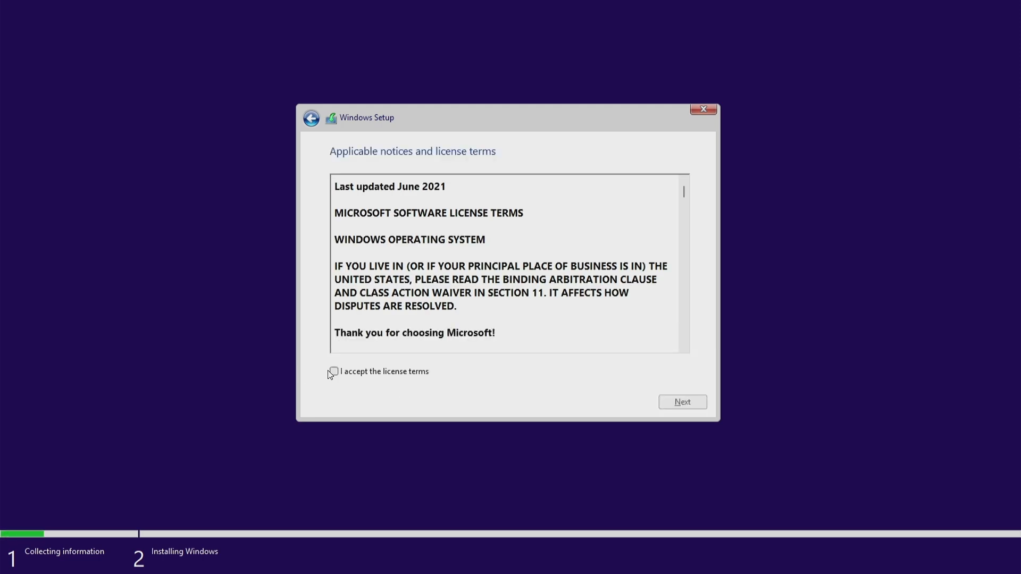
left_click(332, 373)
left_click(700, 405)
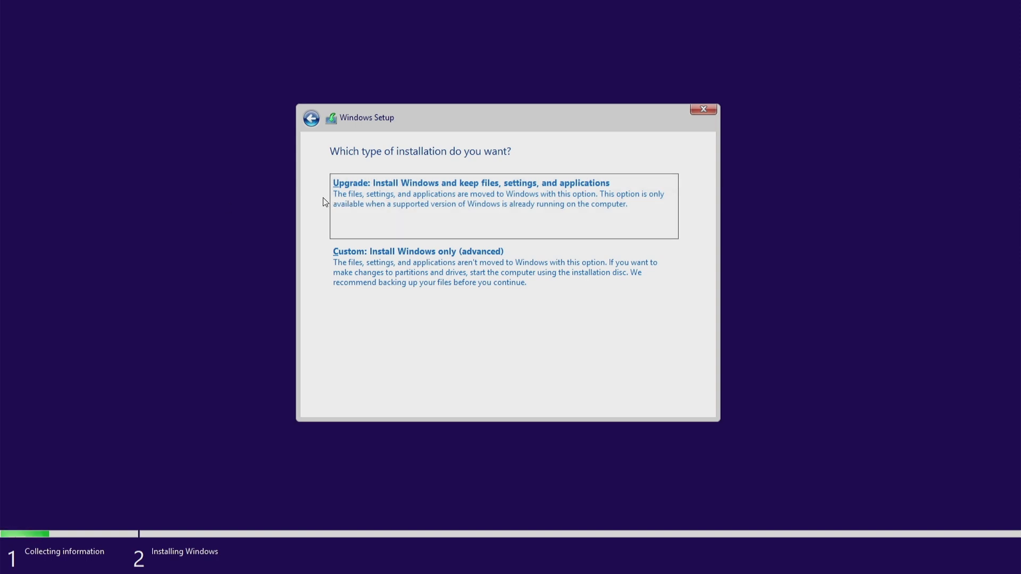
- Choose the custom installation of Windows only and select Drive 0 Partition 6: New Volume (C:) as the target
left_click(428, 273)
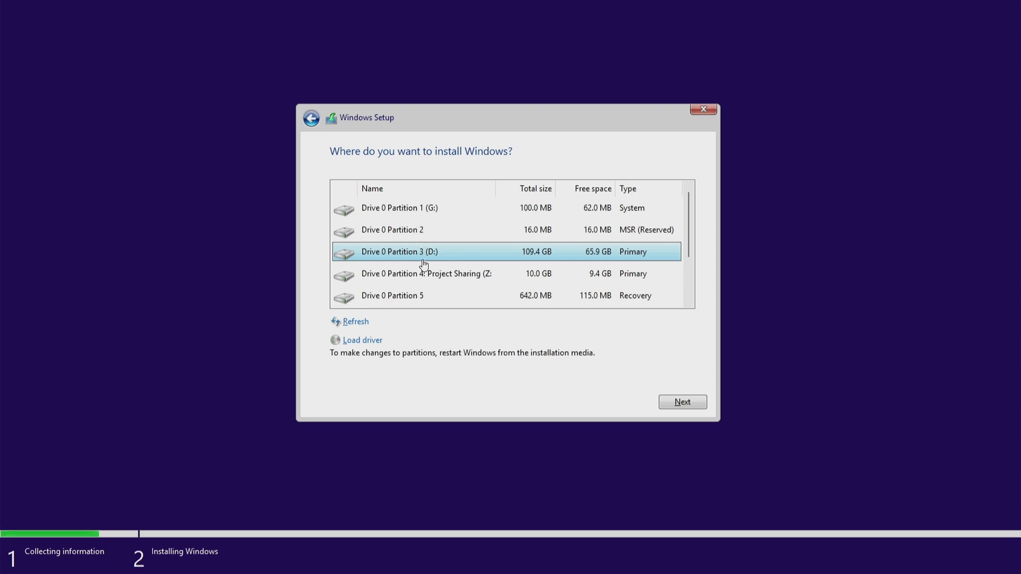
scroll(424, 261, "down", 1)
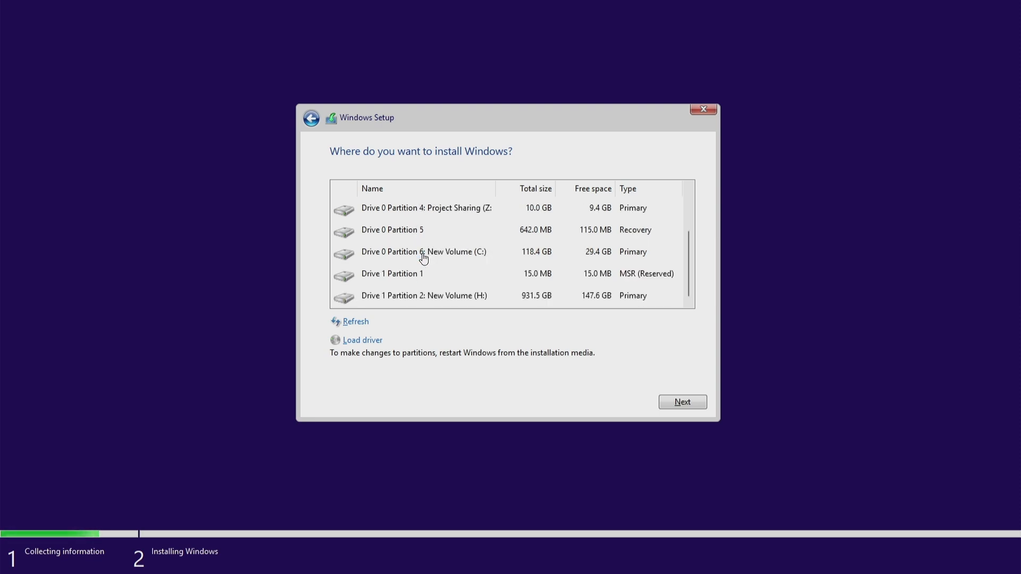
left_click(458, 256)
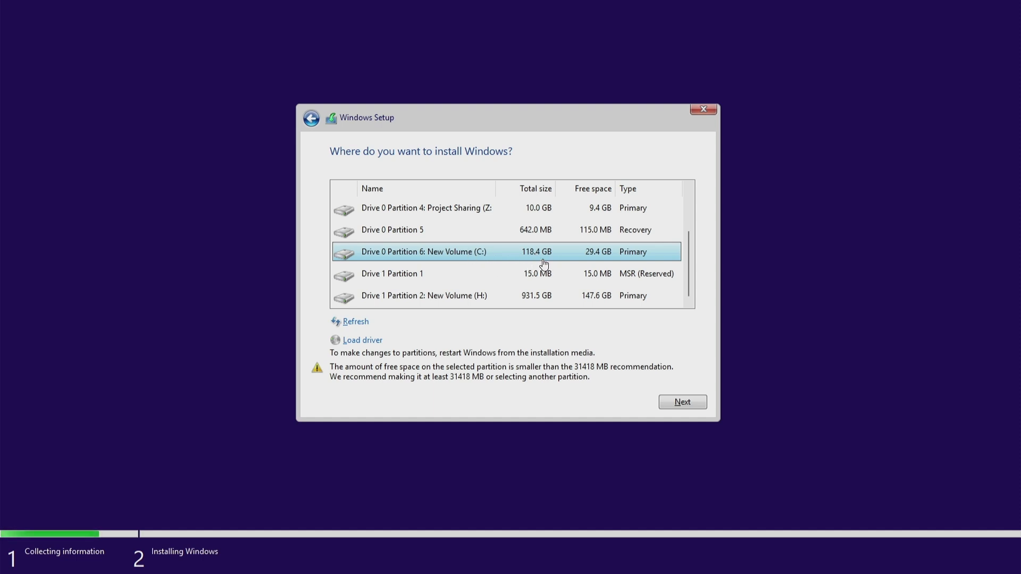
left_click(680, 408)
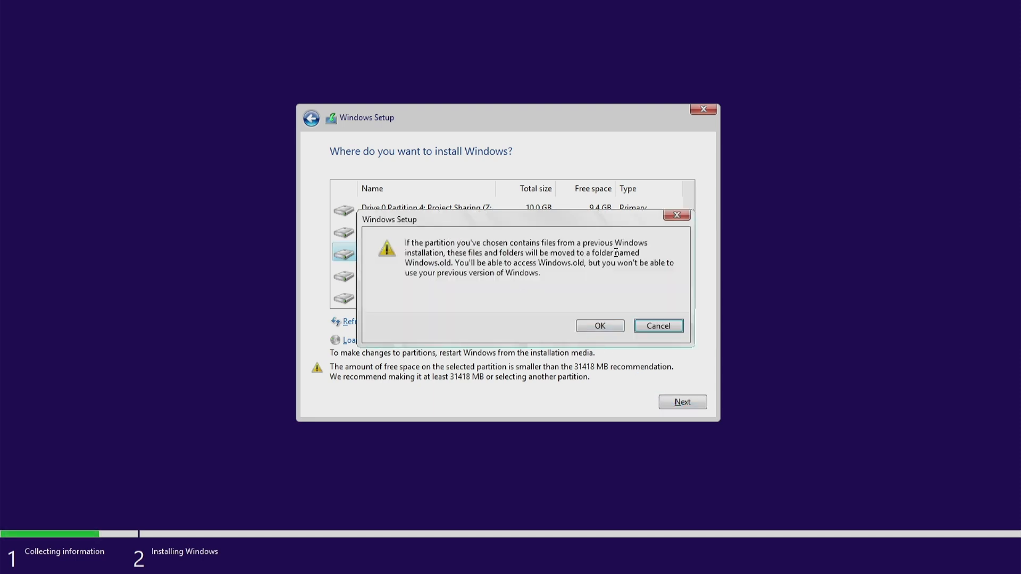
- Read the notice about moving previous Windows files to Windows.old and accept it to start the installation
left_click_drag(576, 246, 516, 254)
left_click(515, 253)
left_click_drag(407, 262, 448, 264)
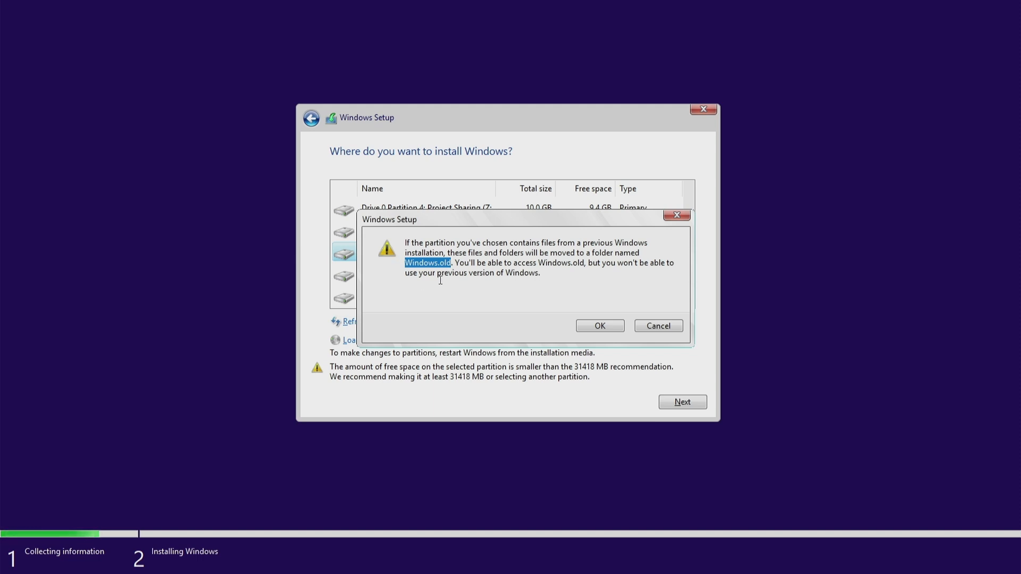
left_click(447, 282)
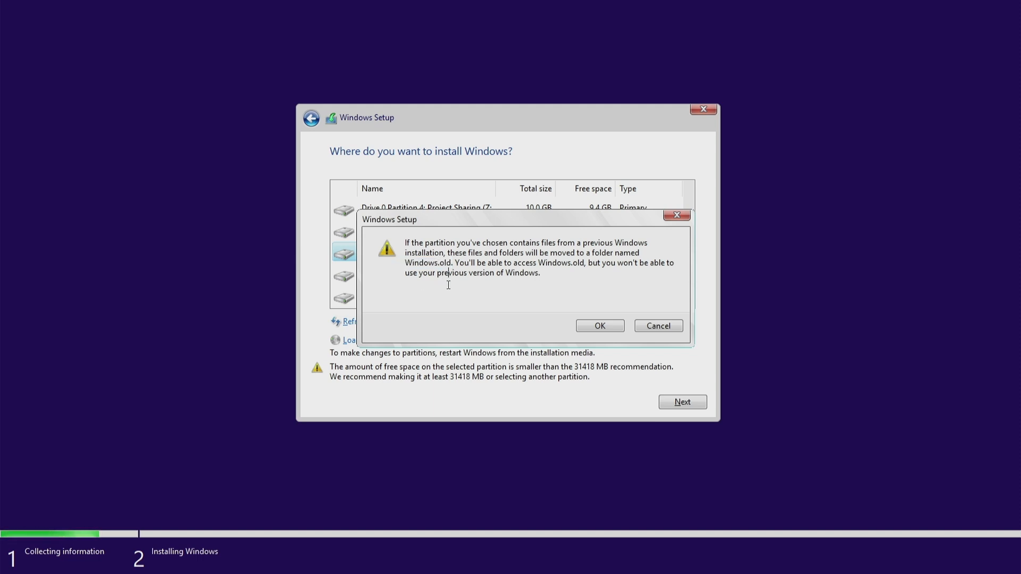
left_click(601, 326)
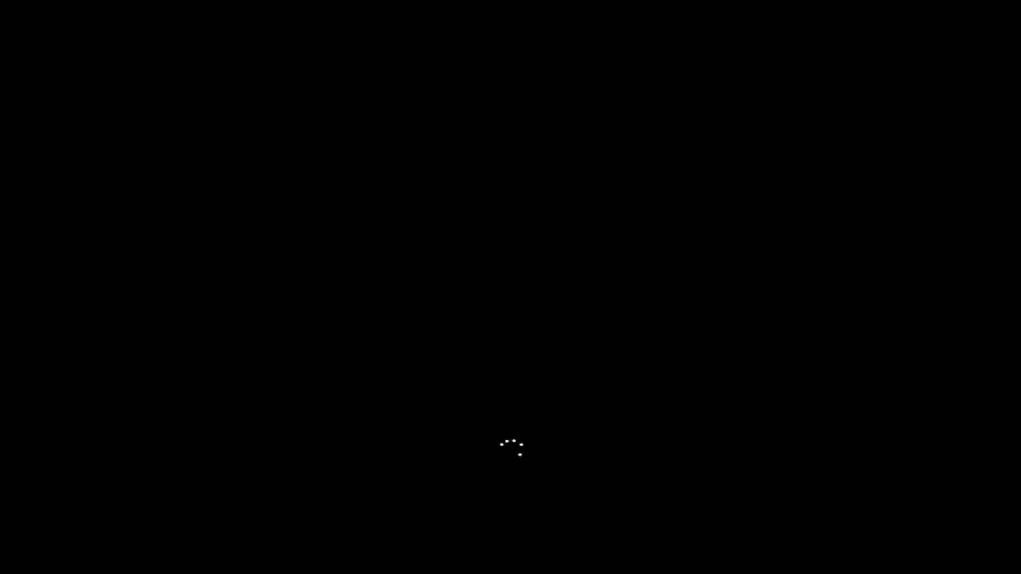
- Look through the operating system boot choices and start Windows 10
key("Down")
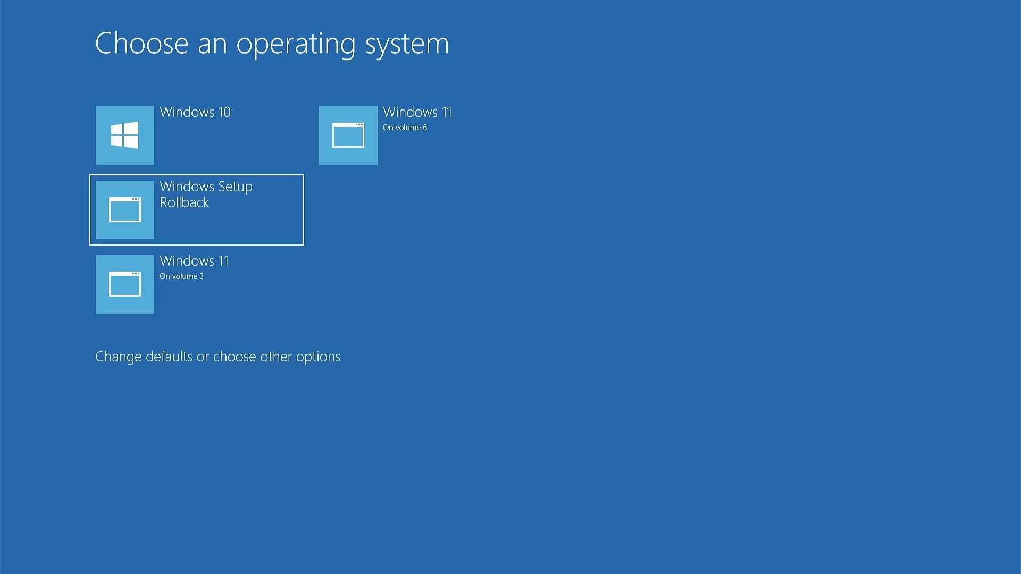
key("Down")
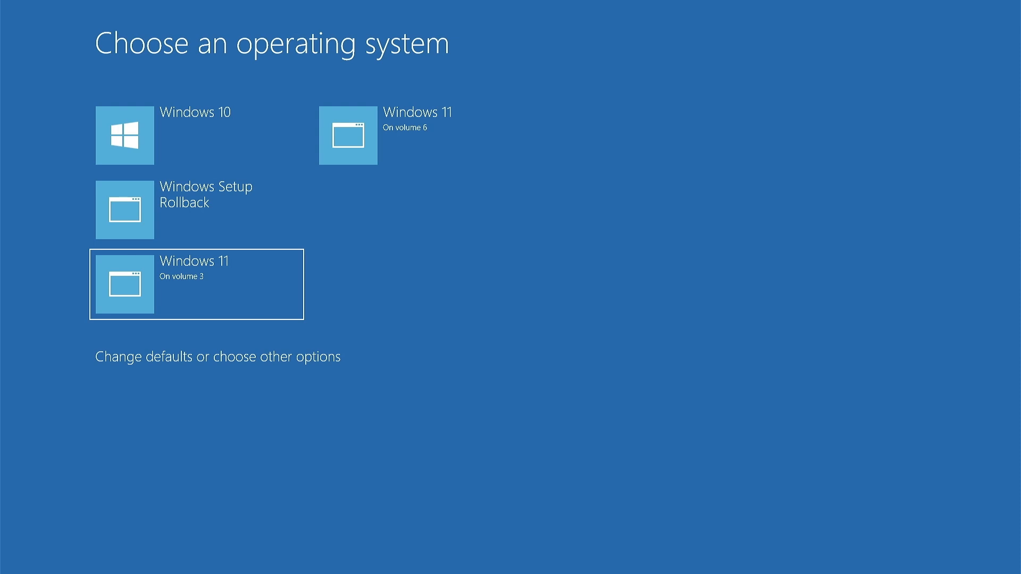
key("Up")
key("Up")
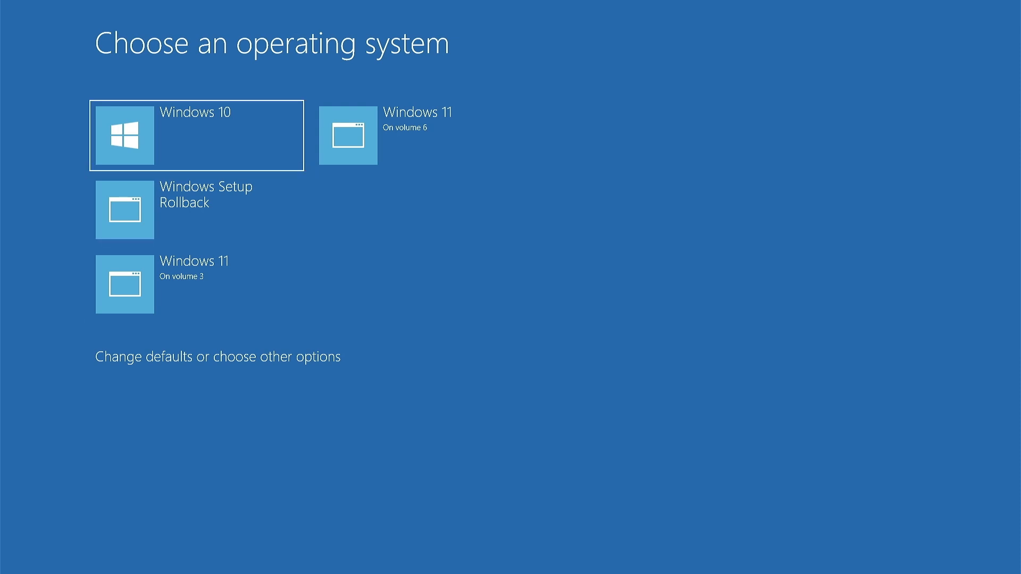
key("Return")
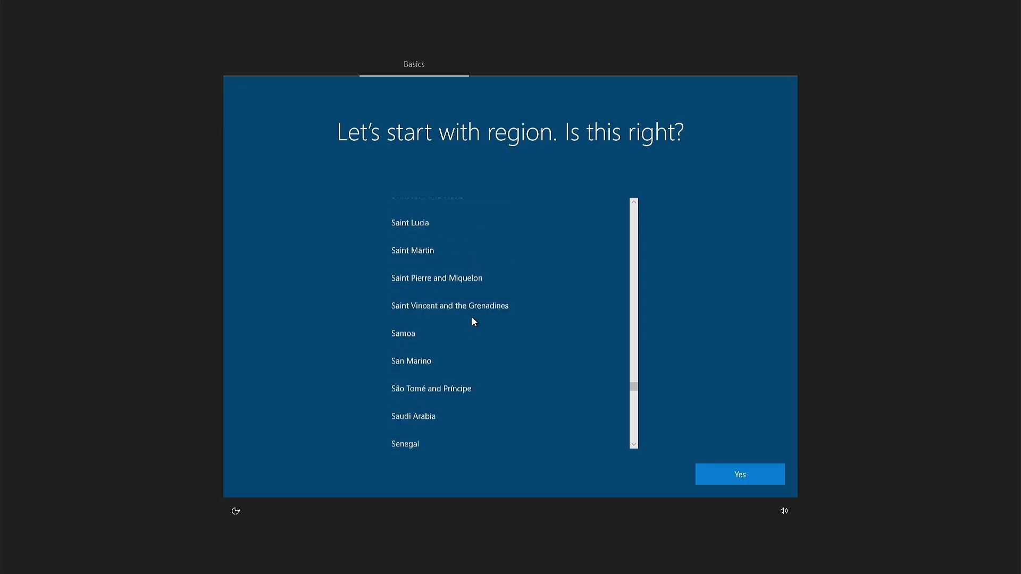
- Set the region to India and keep US as the only keyboard layout, skipping a second layout
scroll(474, 321, "up", 5)
scroll(472, 318, "up", 15)
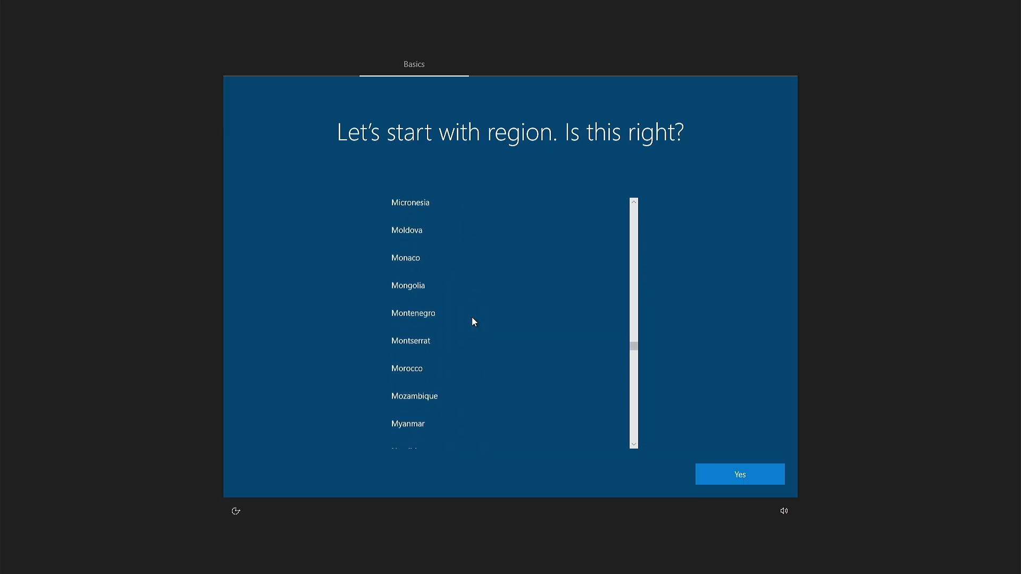
scroll(471, 317, "up", 7)
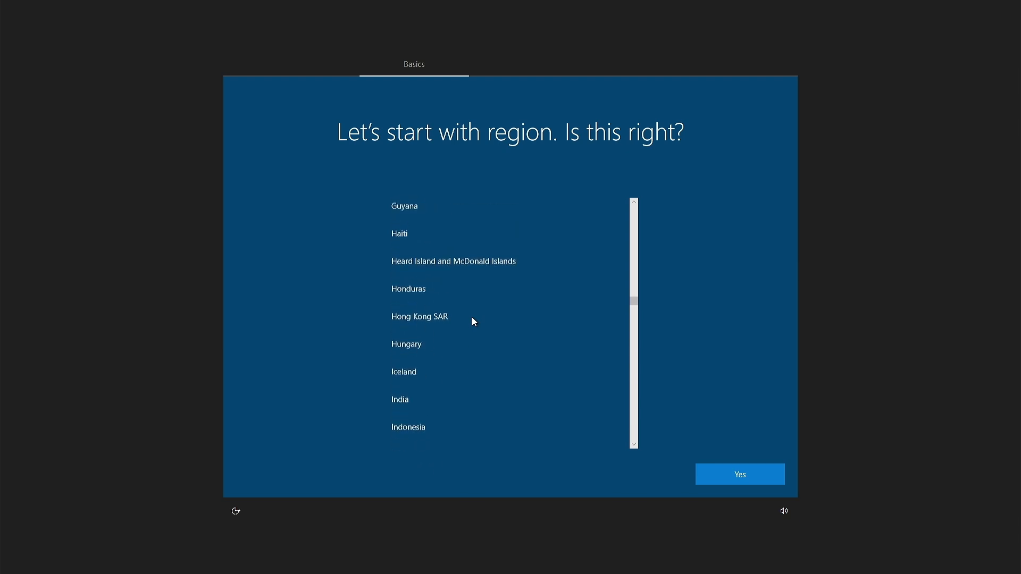
scroll(471, 317, "down", 1)
left_click(406, 326)
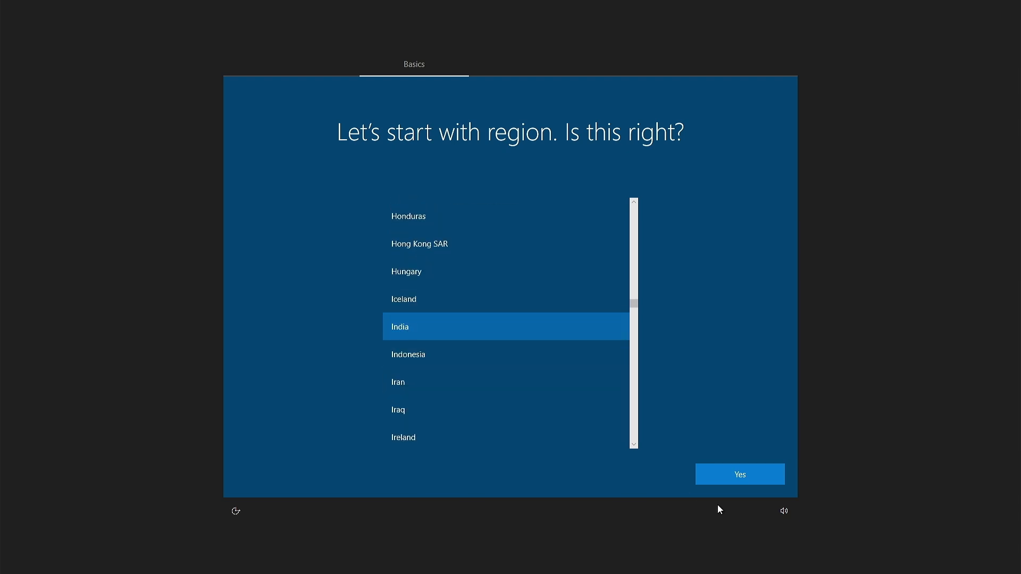
left_click(726, 474)
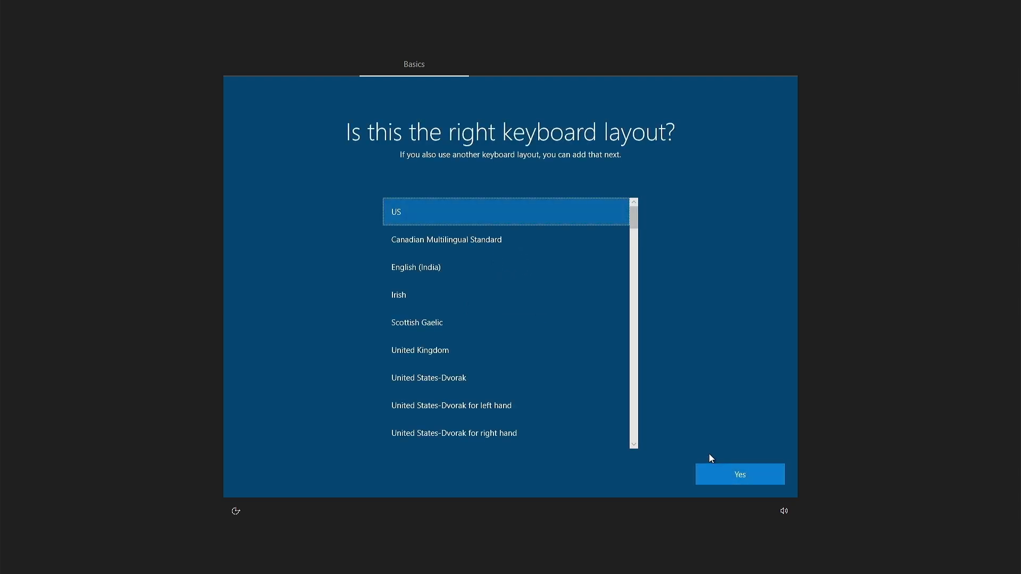
left_click(713, 469)
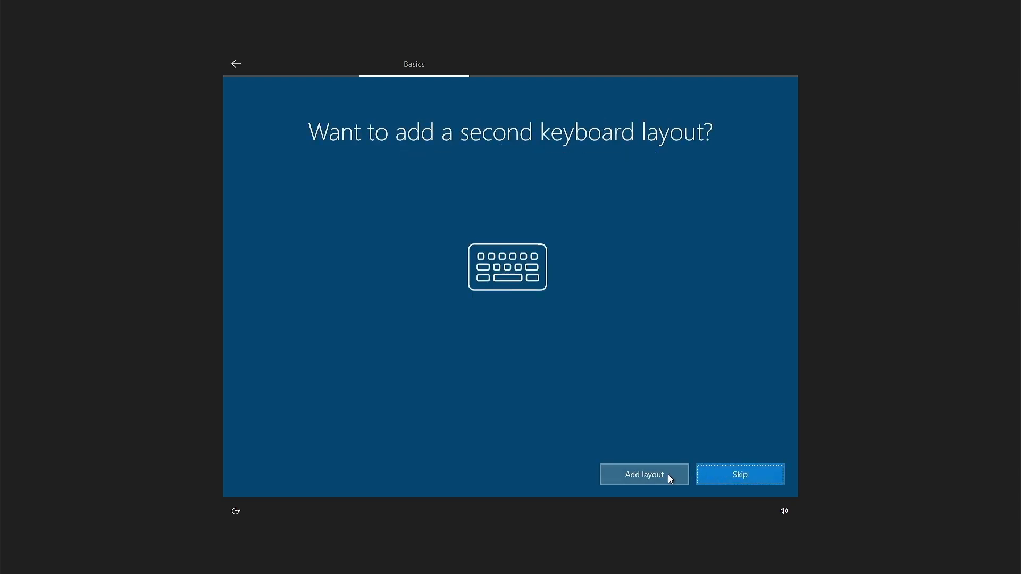
left_click(715, 474)
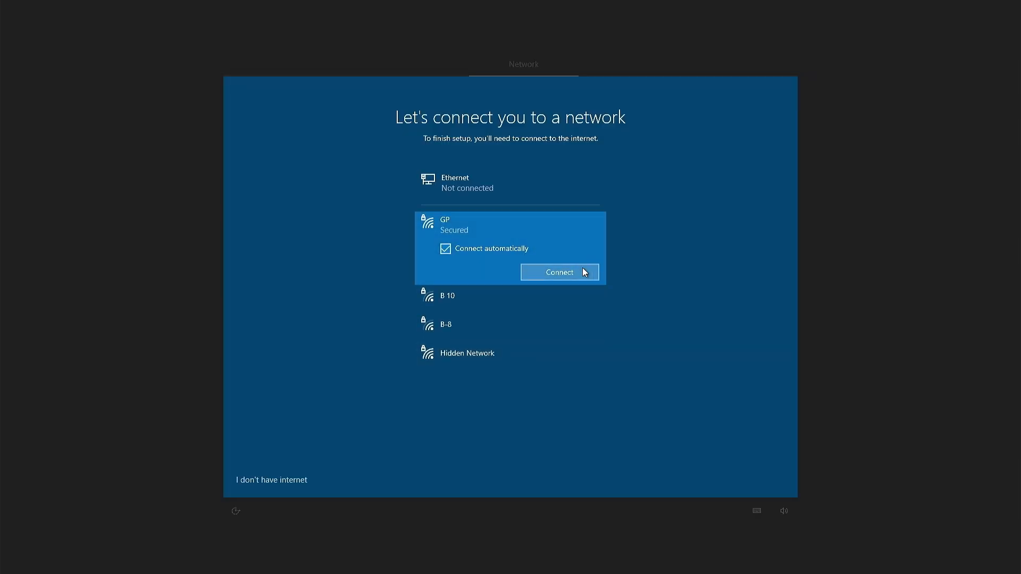
- Connect to the secured Wi-Fi network GP by entering its network security key
left_click(584, 272)
key("ctrl+v")
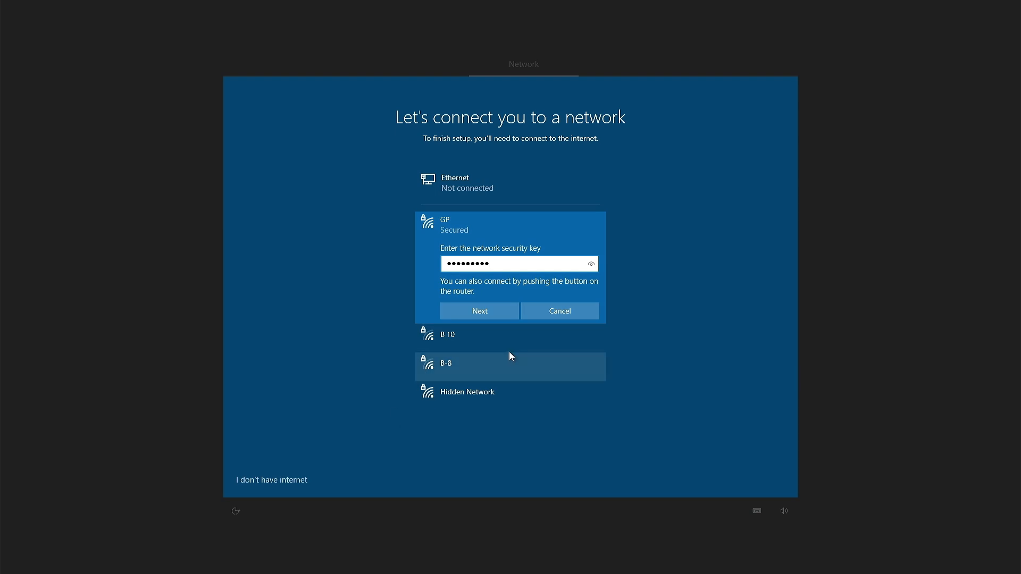
left_click(504, 308)
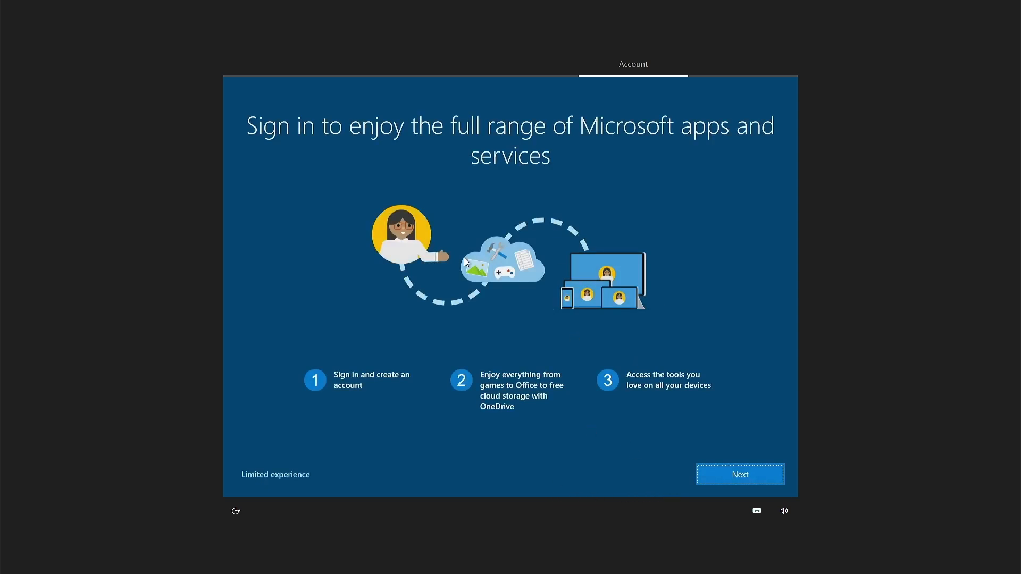
- Set up a local account with the limited experience, entering the user's name and leaving the password blank
left_click(273, 481)
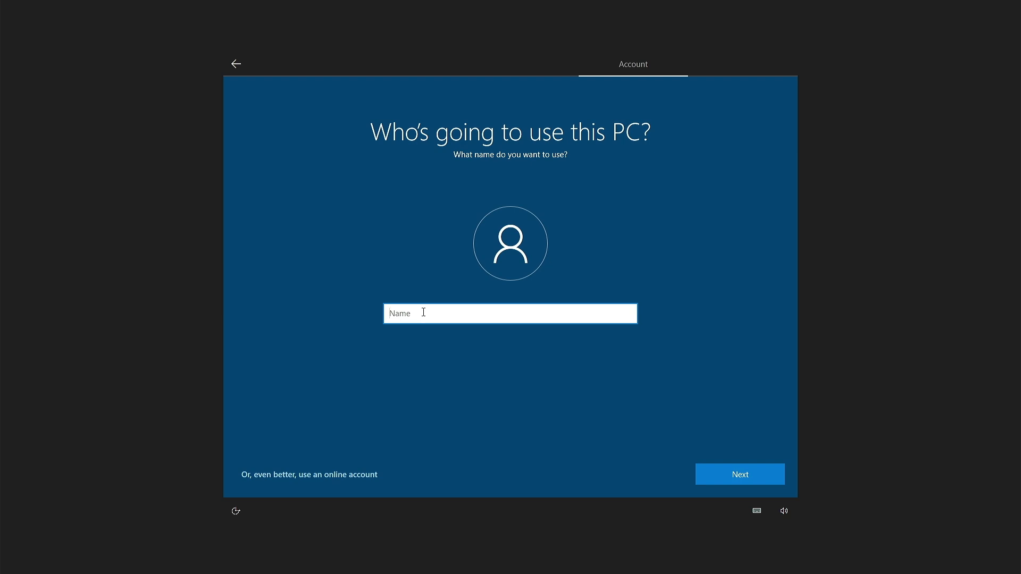
type("Suman")
left_click(755, 470)
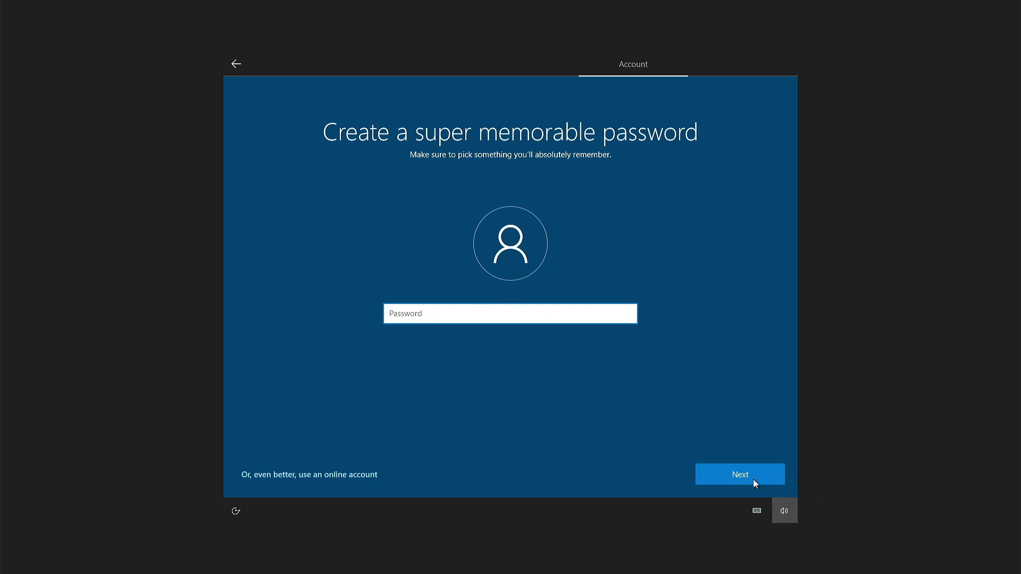
left_click(754, 480)
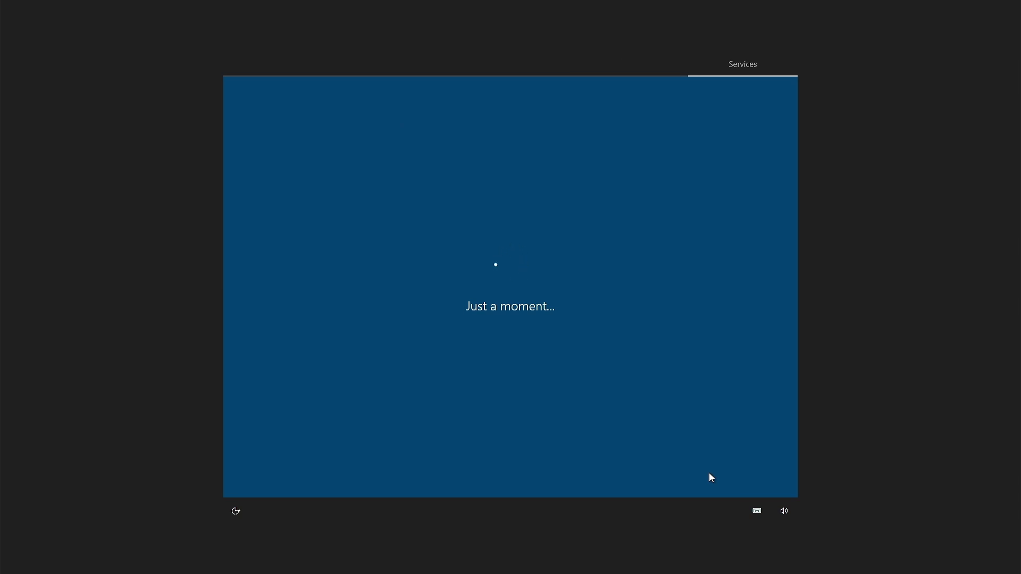
left_click(644, 477)
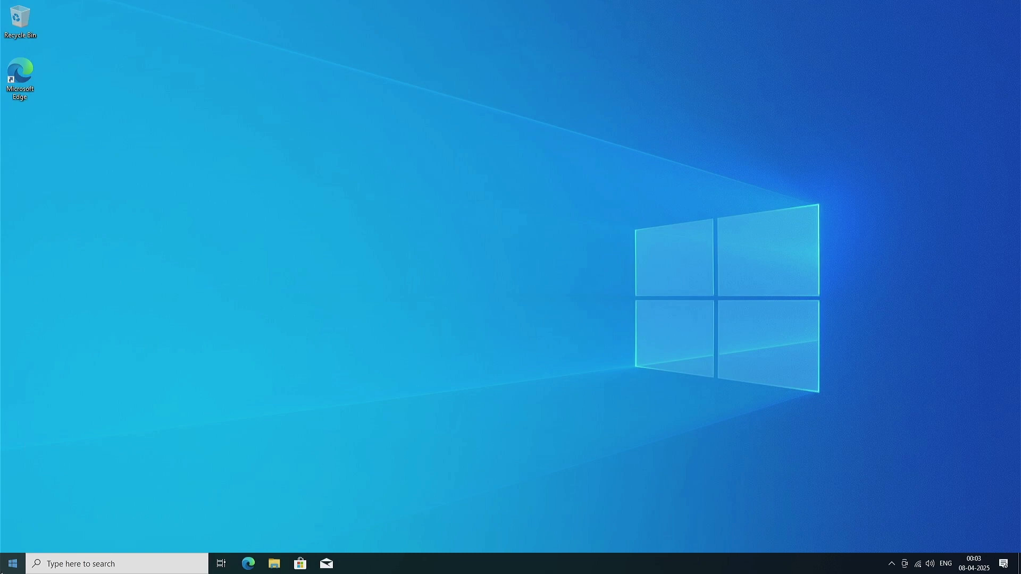
- Set the size of text, apps, and other items to 125% in the Windows display settings
left_click(13, 564)
left_click(13, 515)
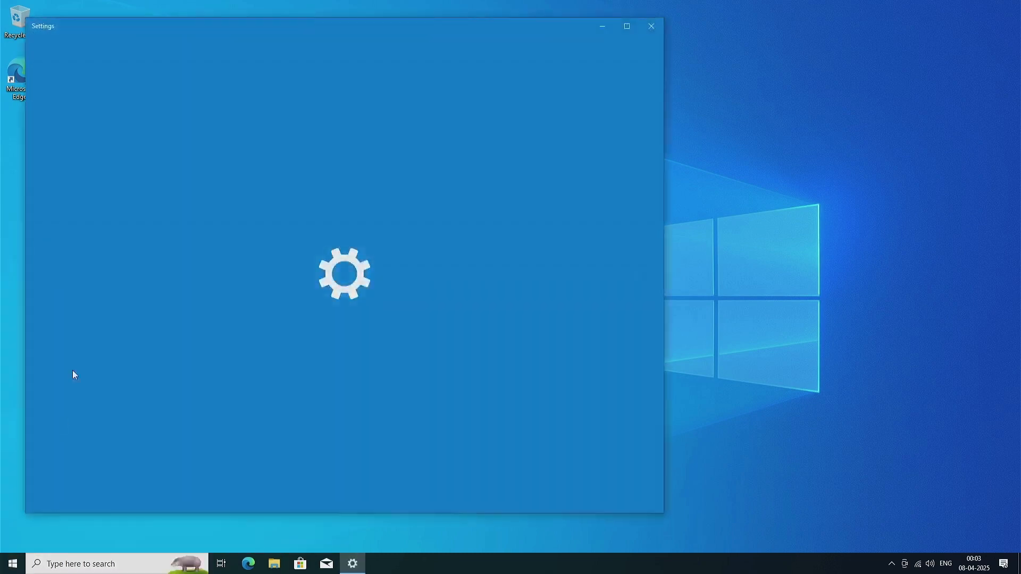
left_click(160, 196)
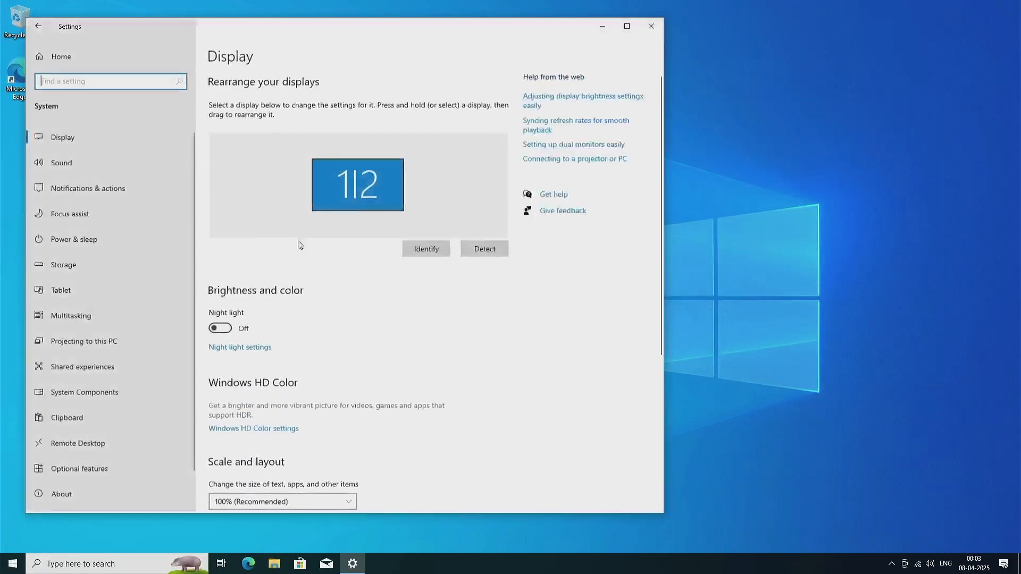
scroll(313, 365, "down", 5)
left_click(286, 226)
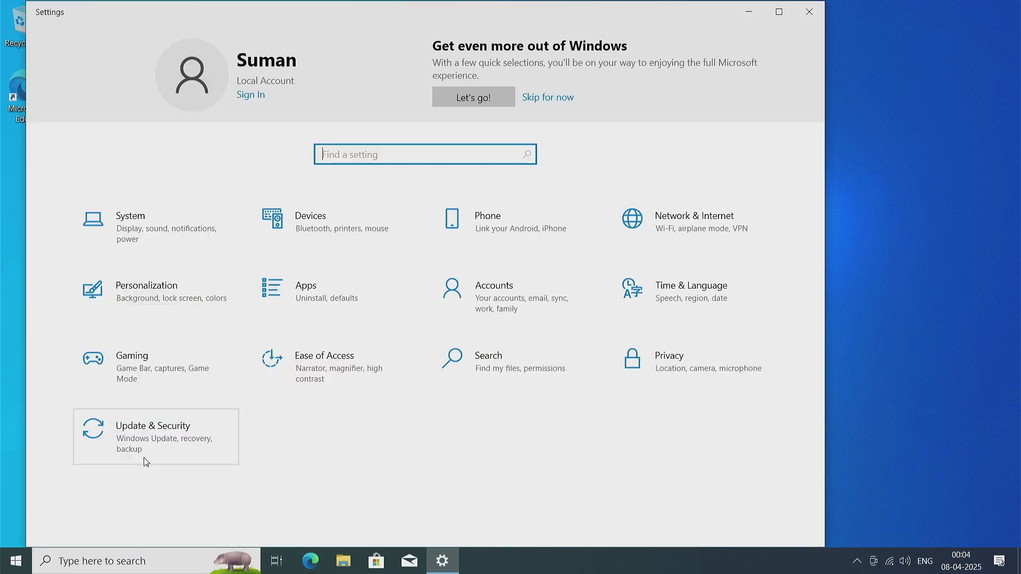
- Check the Windows specifications on the system's About page and the Windows activation status
left_click(202, 237)
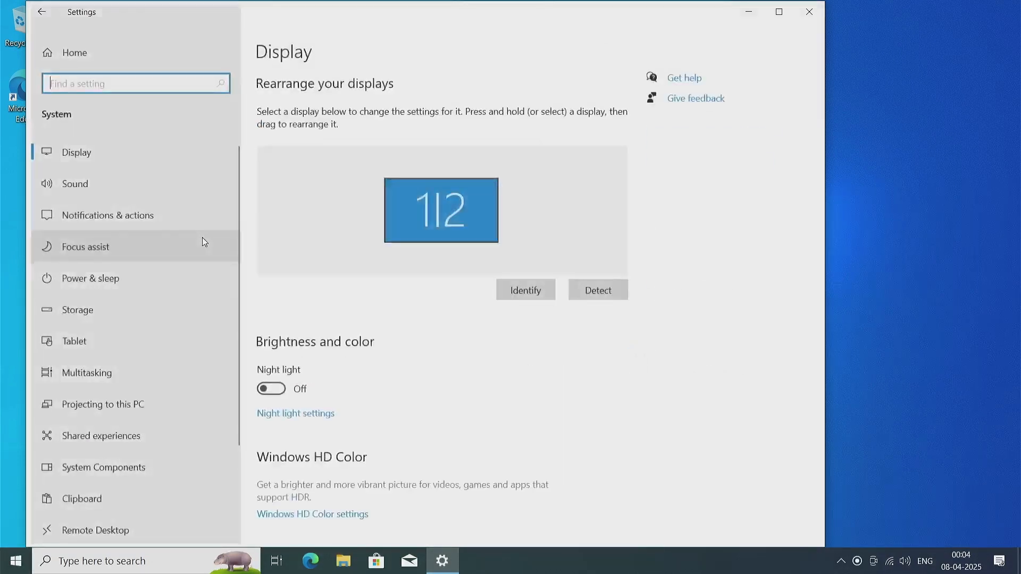
scroll(423, 442, "down", 5)
scroll(423, 441, "down", 3)
scroll(123, 477, "down", 5)
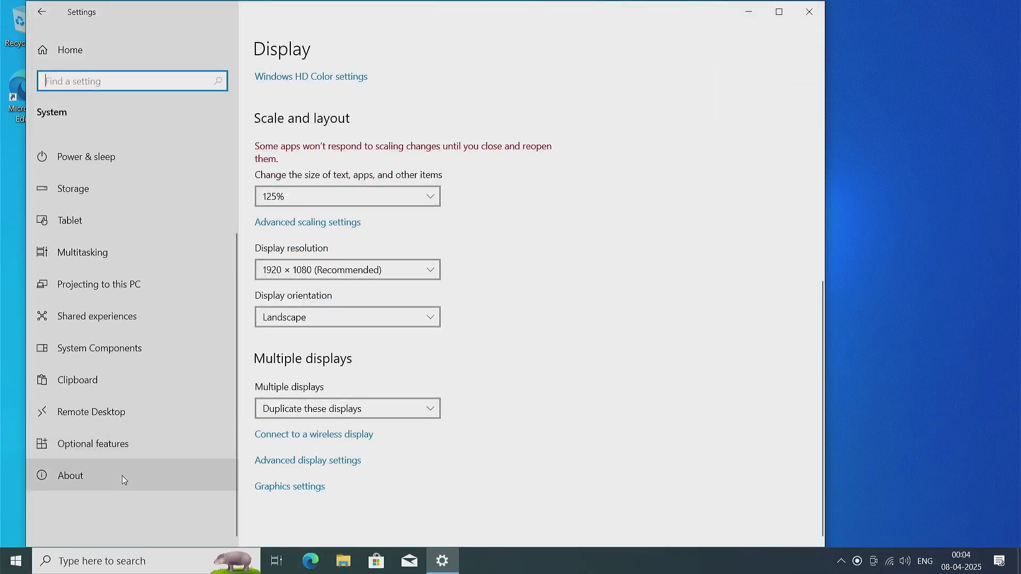
left_click(122, 476)
scroll(395, 473, "down", 3)
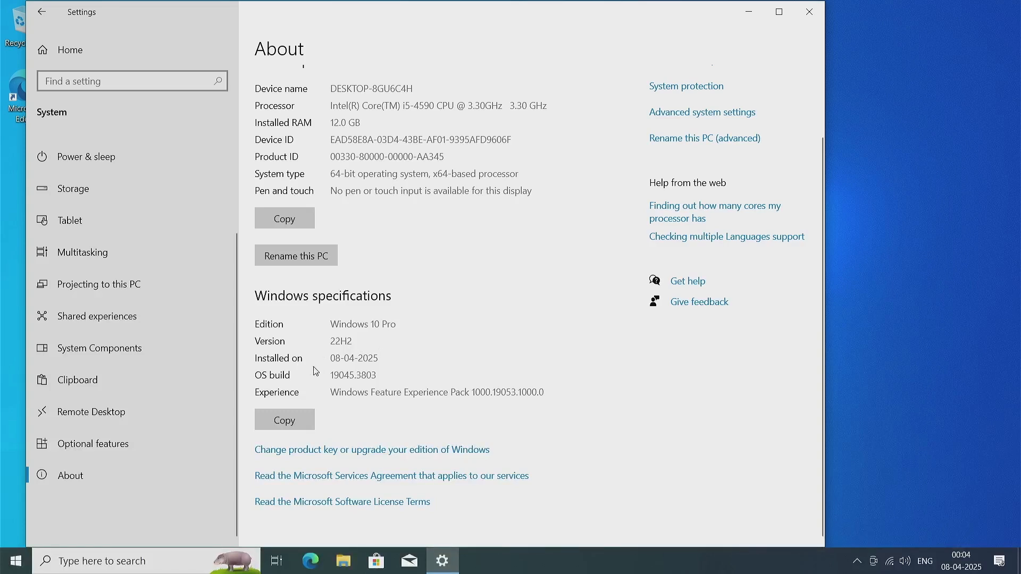
left_click(373, 451)
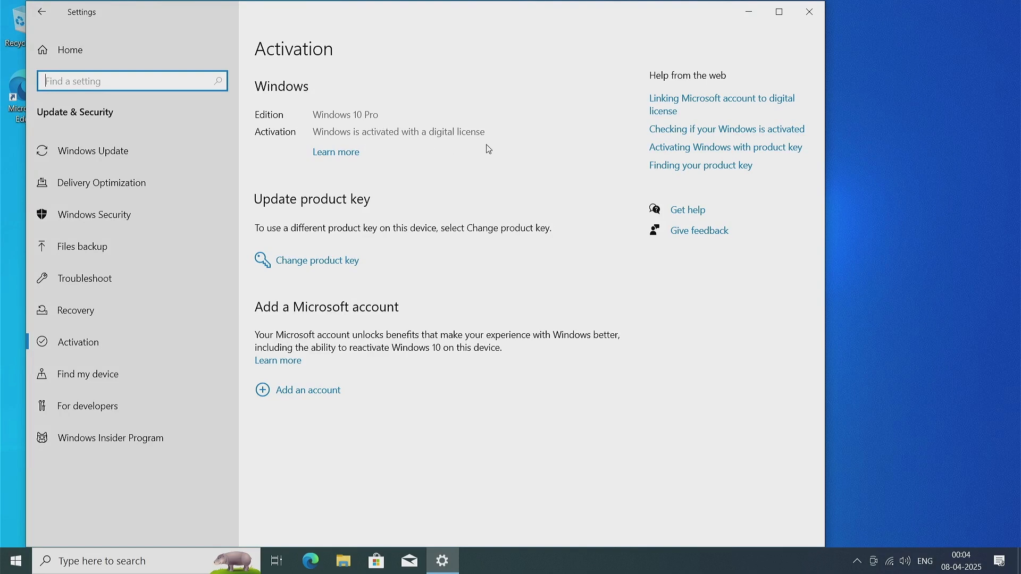
key("alt+F4")
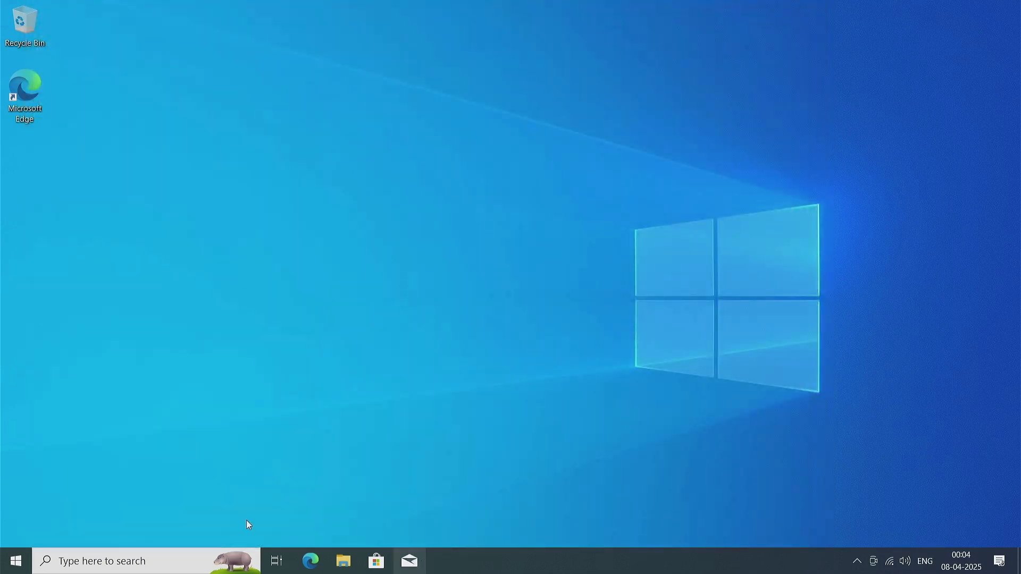
- Switch to File Explorer and open the Windows.old folder on New Volume (C:)
left_click(343, 569)
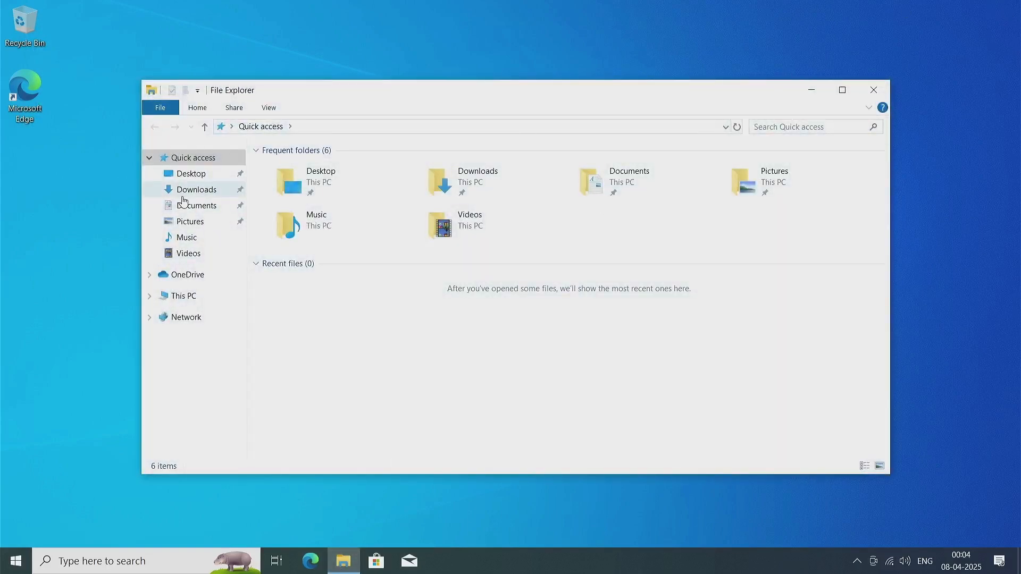
left_click(185, 308)
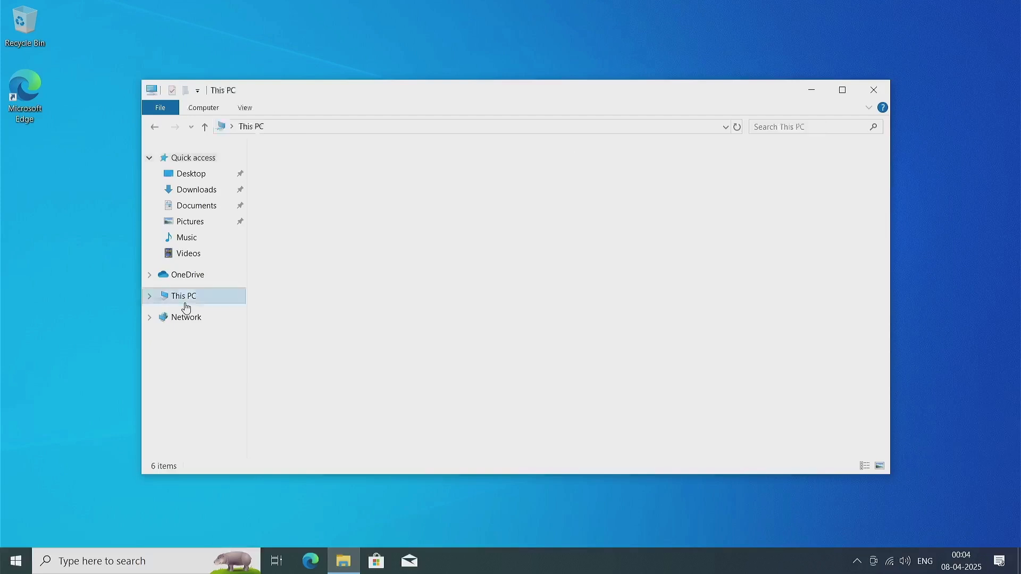
double_click(378, 307)
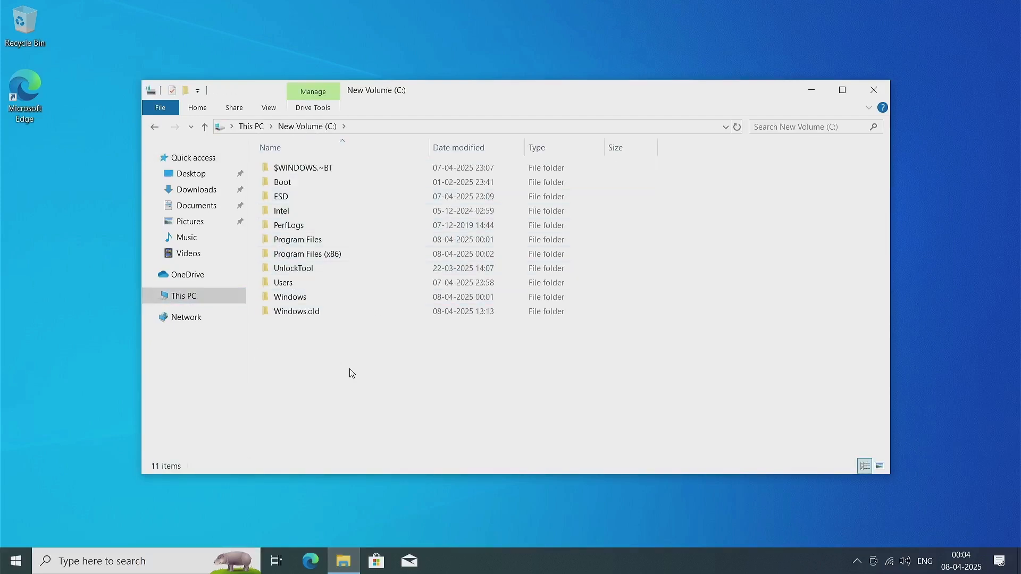
double_click(318, 314)
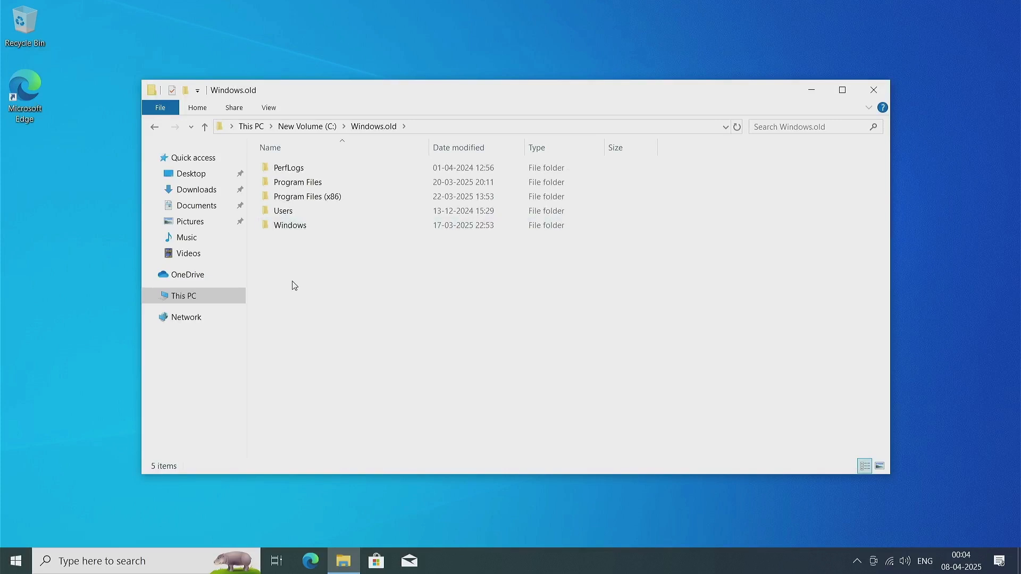
- Look through the Program Files folder in Windows.old, including its TechSmith subfolder, and return to Program Files
left_click_drag(294, 282, 344, 165)
left_click(328, 214)
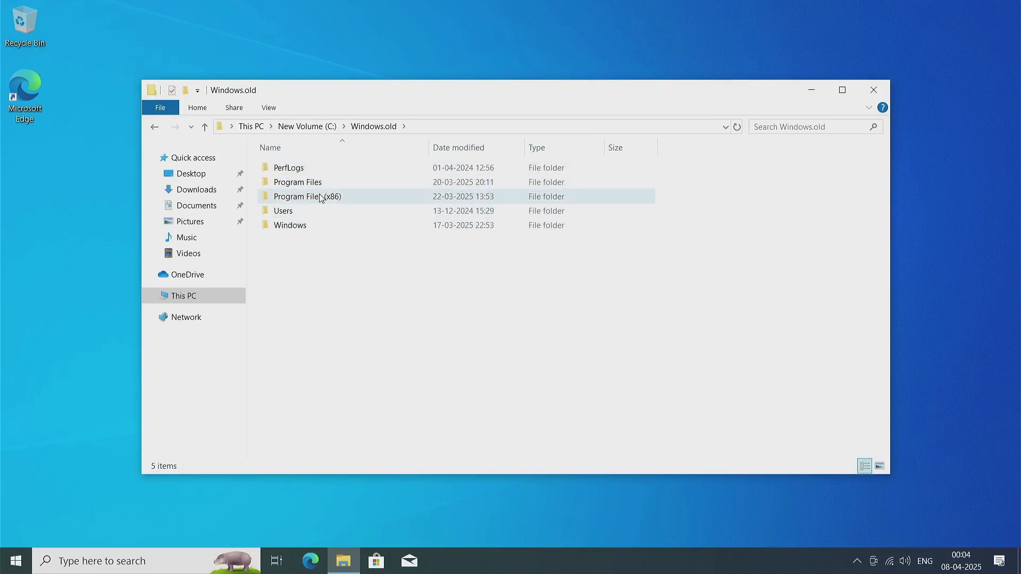
double_click(298, 182)
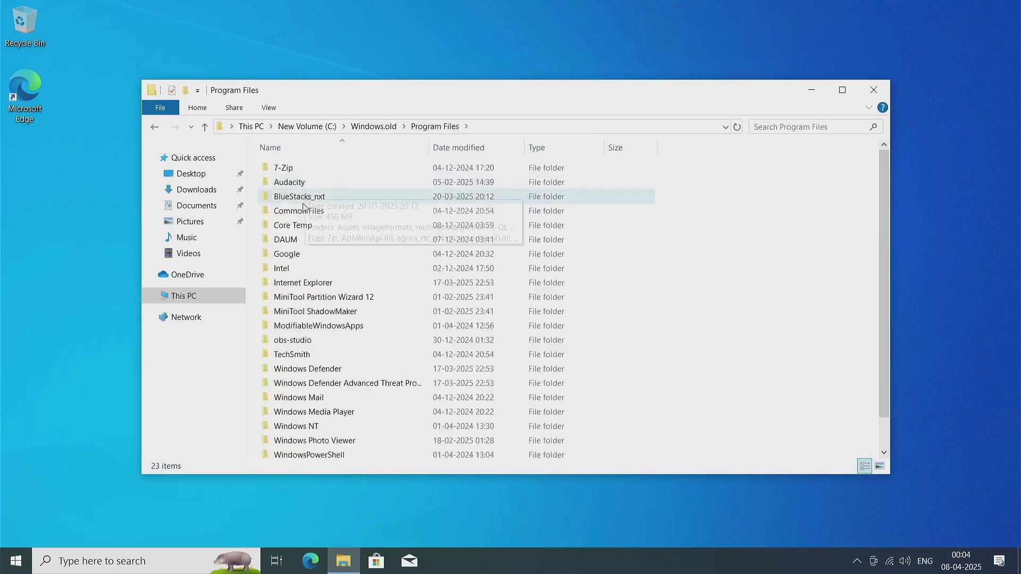
scroll(319, 333, "down", 1)
double_click(310, 325)
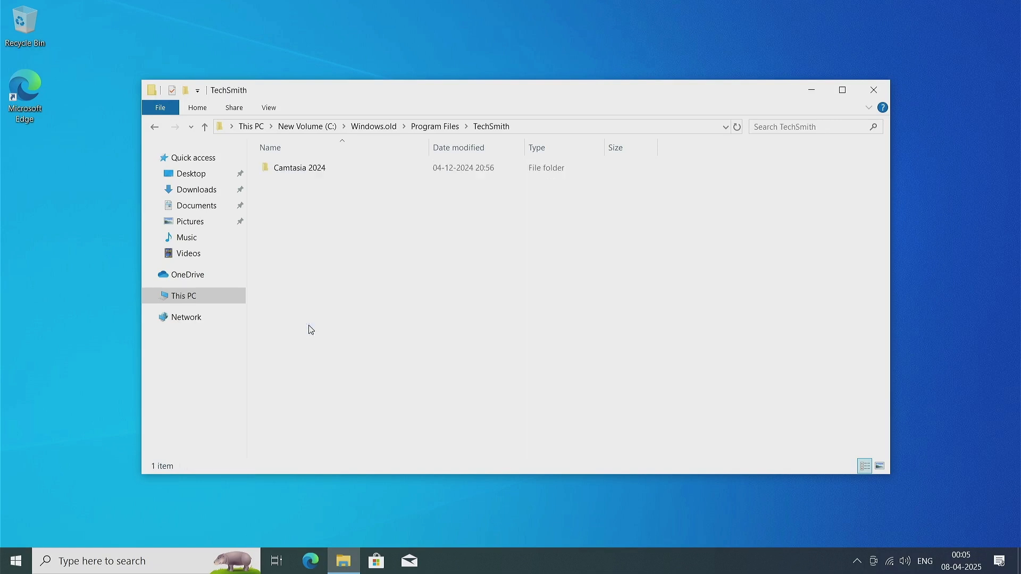
left_click(155, 126)
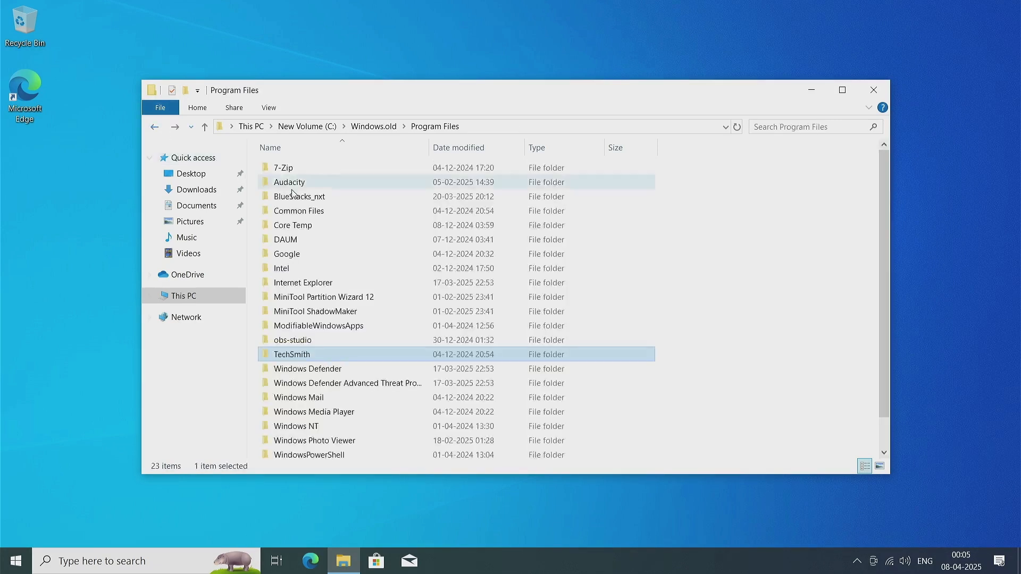
- Run Core Temp from its folder in the old Program Files, allow it to make changes, and close it again
double_click(307, 227)
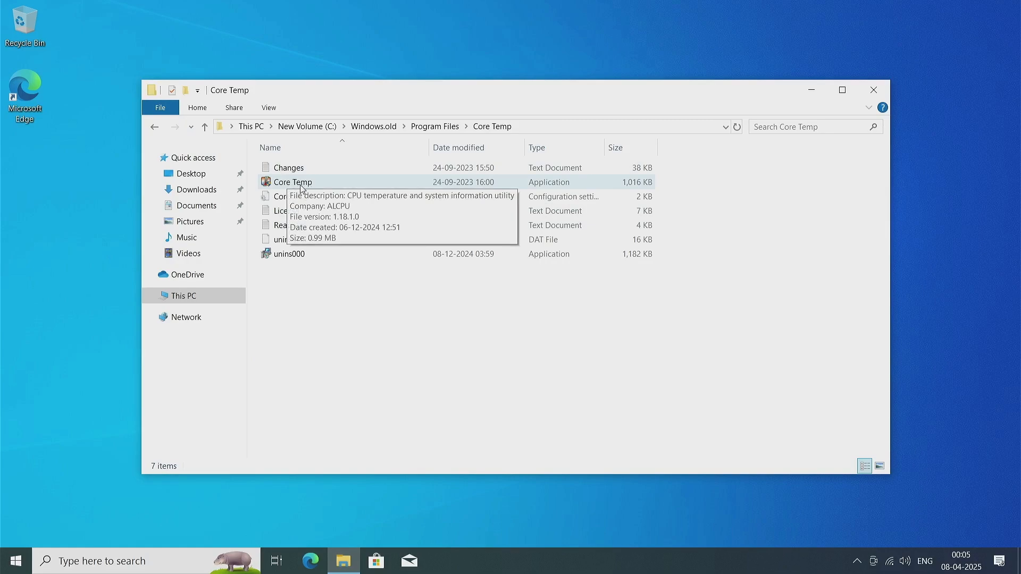
double_click(301, 186)
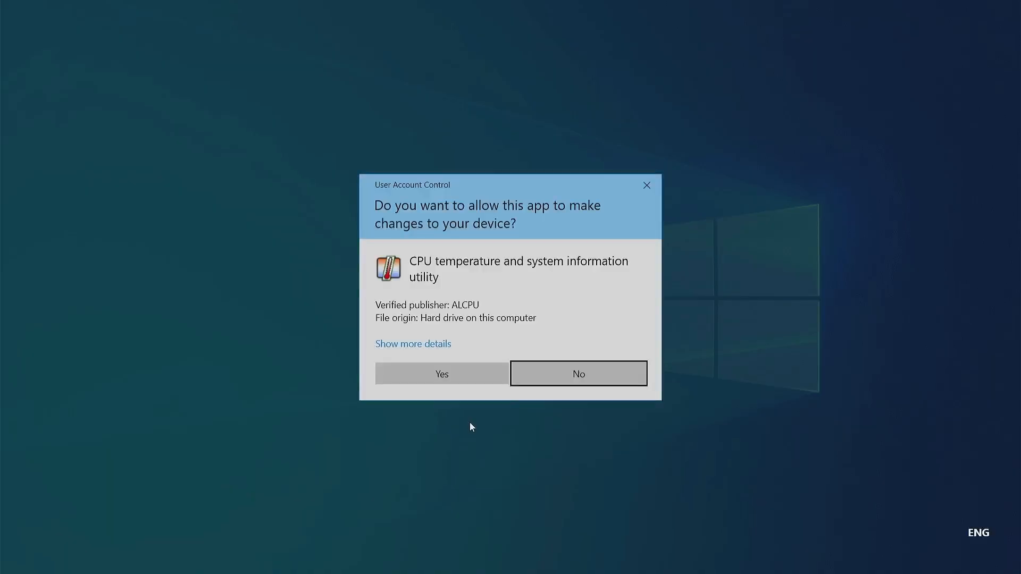
left_click(443, 374)
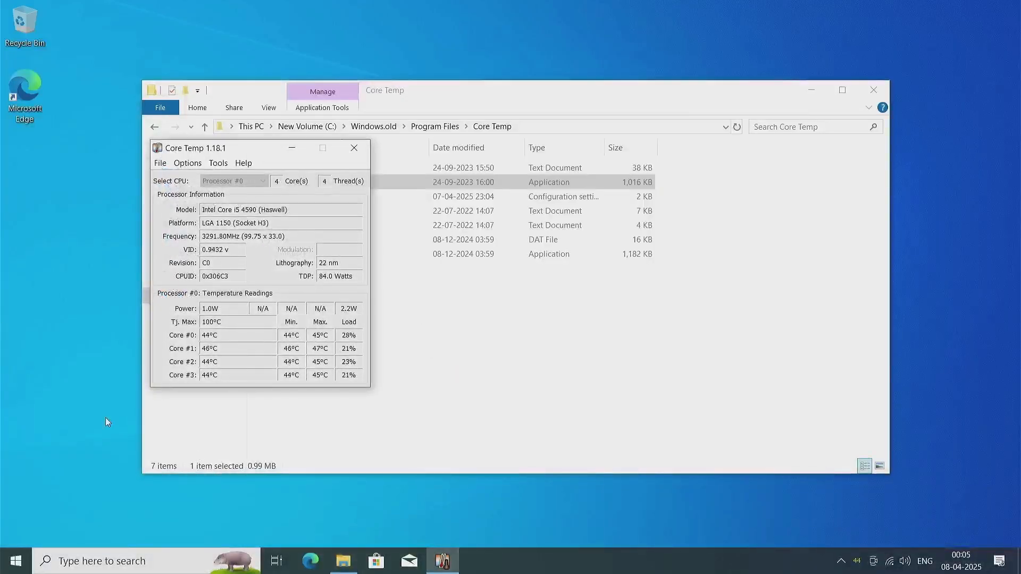
left_click(360, 148)
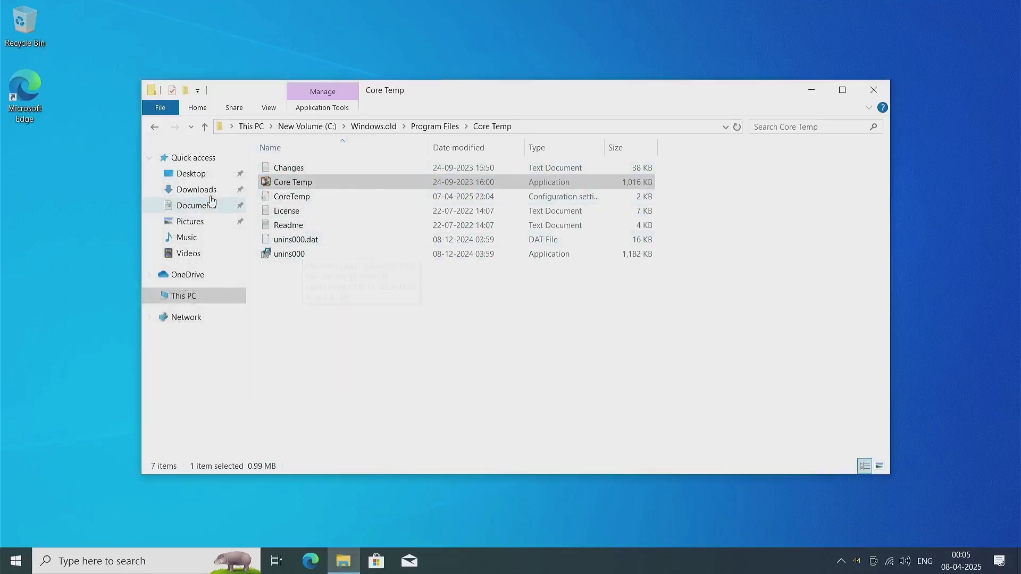
left_click(154, 127)
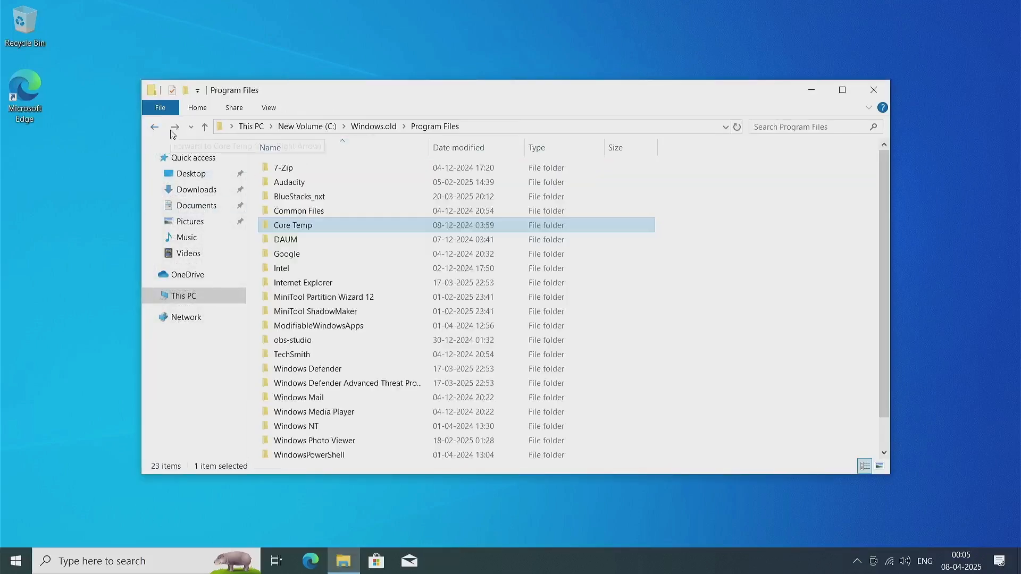
- Find the CamtasiaRecorder application in the old Program Files under TechSmith, Camtasia 2024, and select it
double_click(292, 354)
double_click(310, 169)
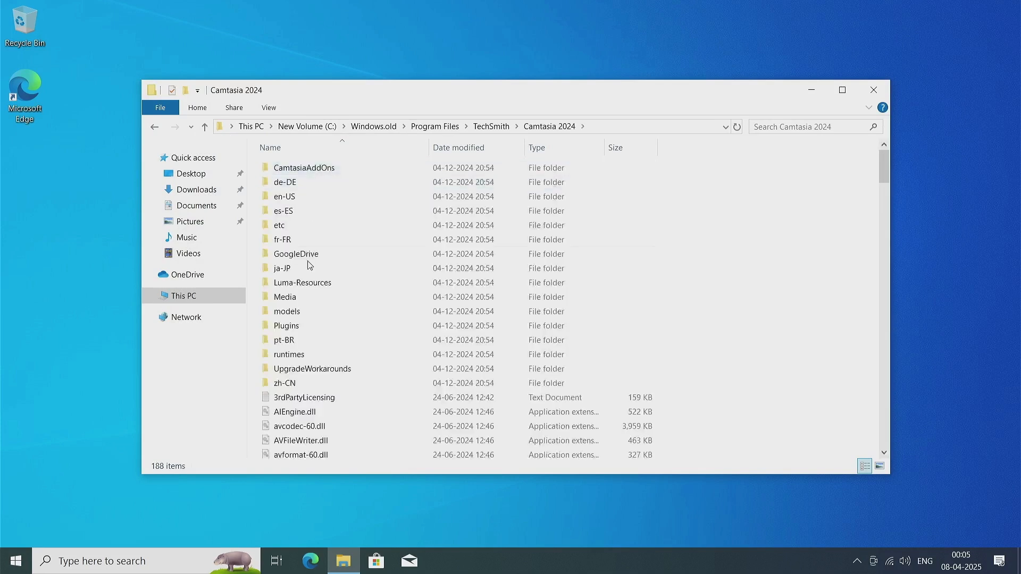
scroll(310, 297, "down", 8)
scroll(311, 305, "down", 2)
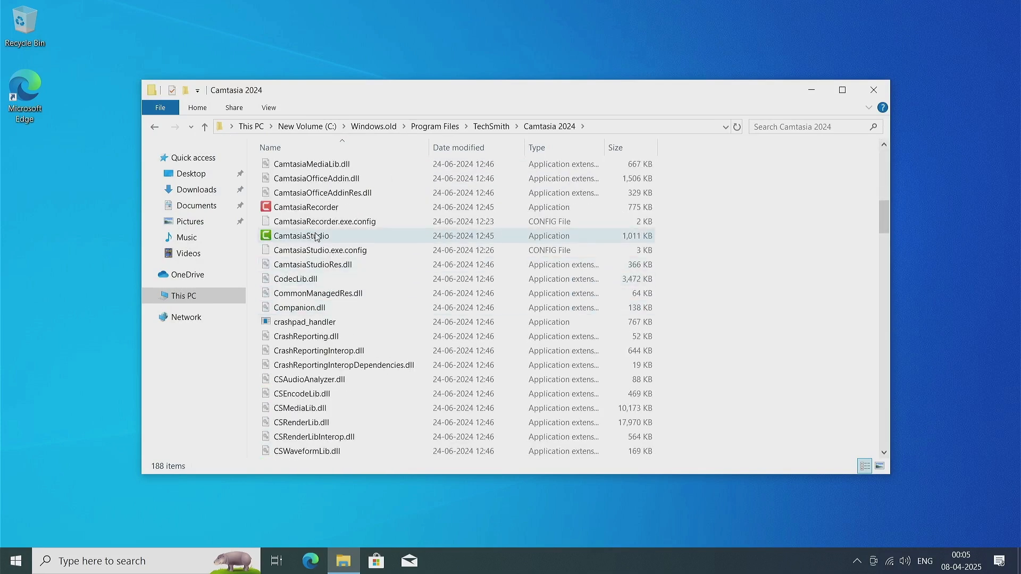
left_click(312, 210)
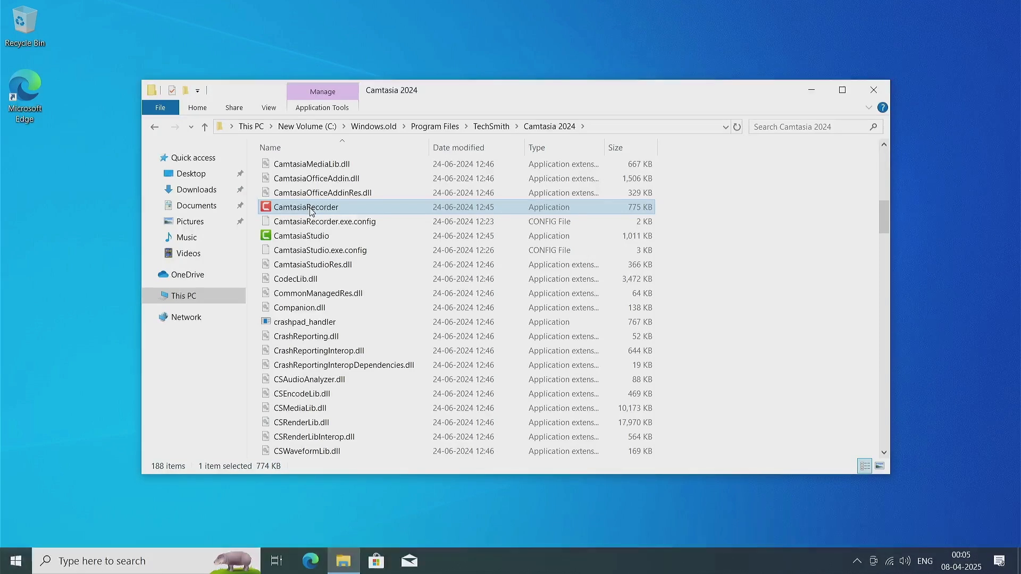
- Examine the Programs folder in the old user profile's Downloads, under Users in Windows.old
left_click(153, 127)
left_click(153, 127)
left_click(152, 128)
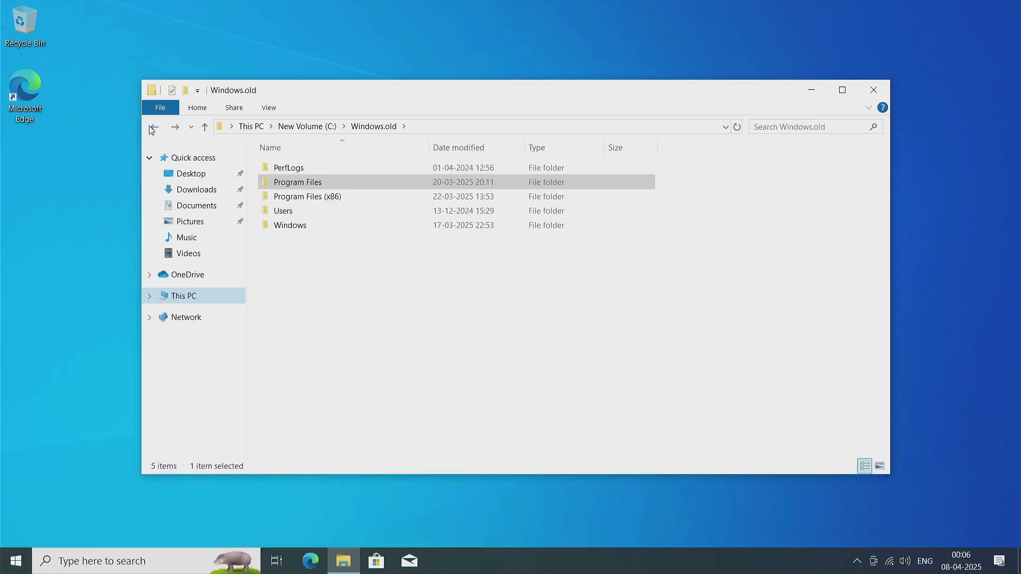
double_click(298, 213)
left_click(291, 168)
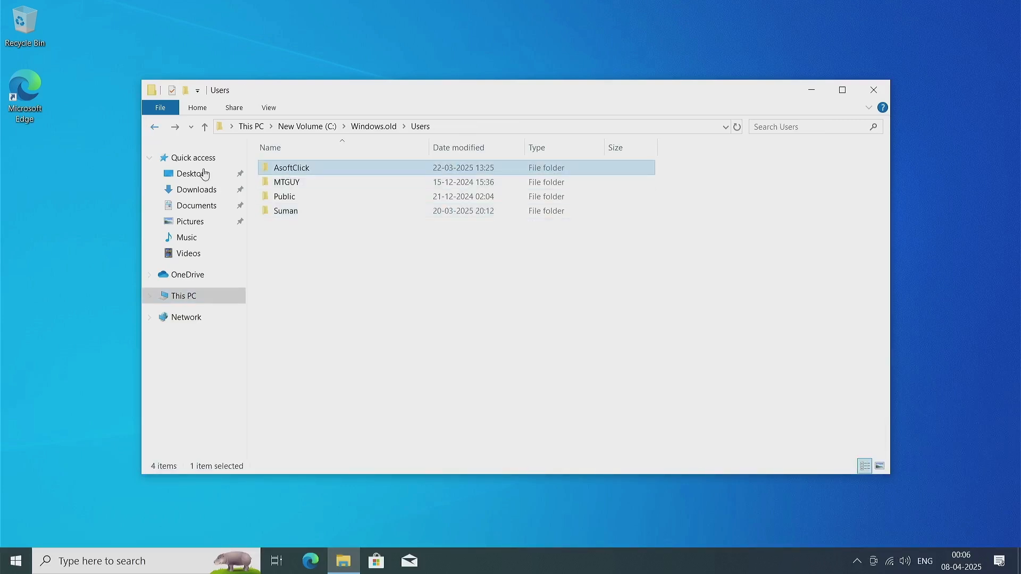
left_click(282, 215)
double_click(282, 215)
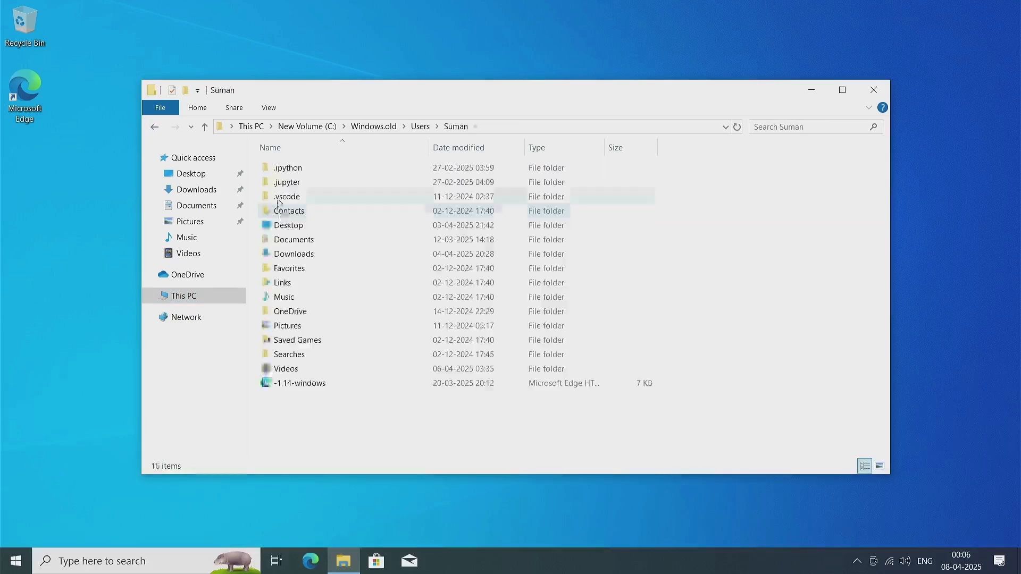
double_click(293, 255)
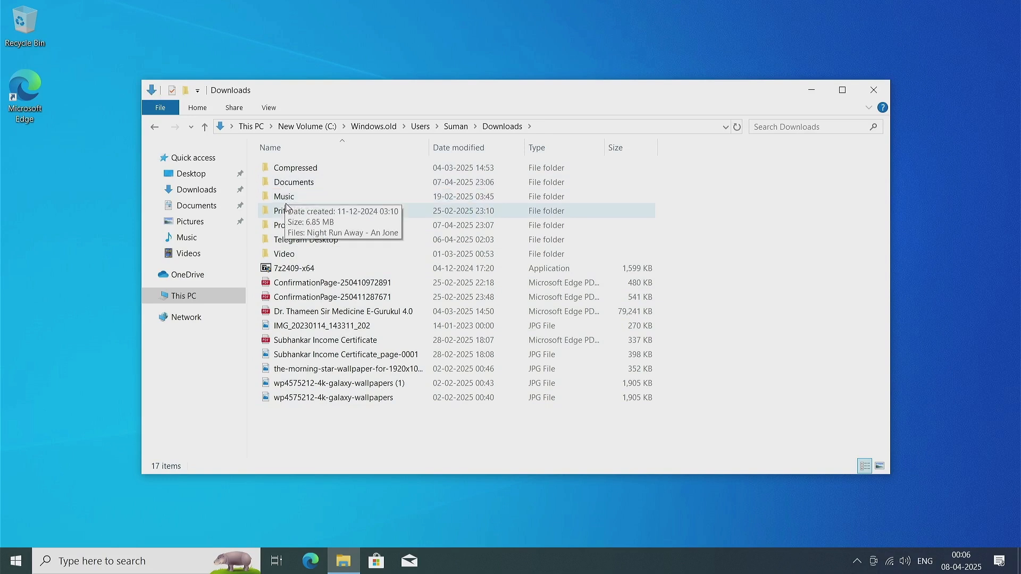
double_click(290, 225)
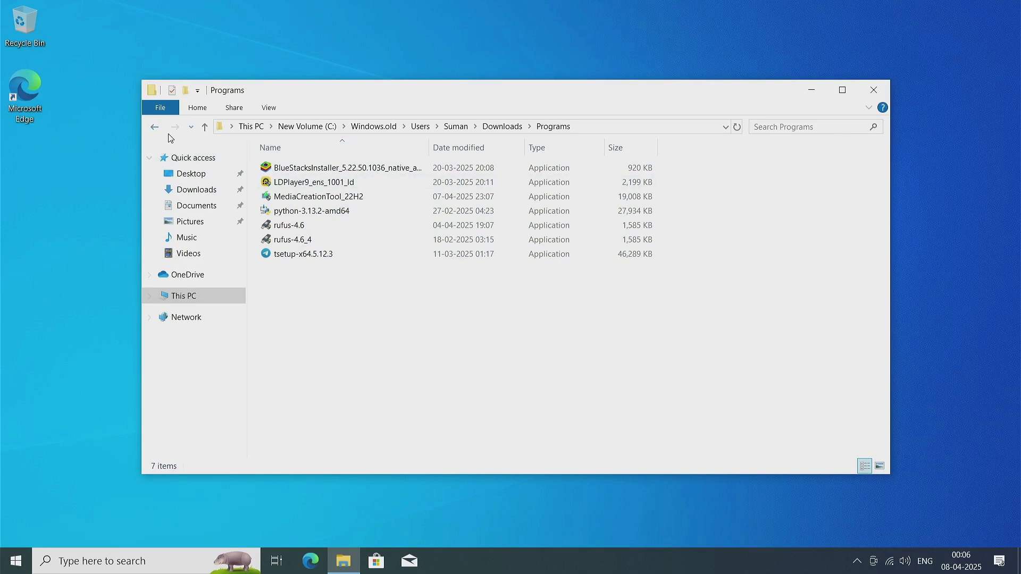
- Play the Annabelle_Comes_Home_2019 video from the Telegram Desktop folder in the old Downloads, and close the player
left_click(154, 126)
left_click(302, 240)
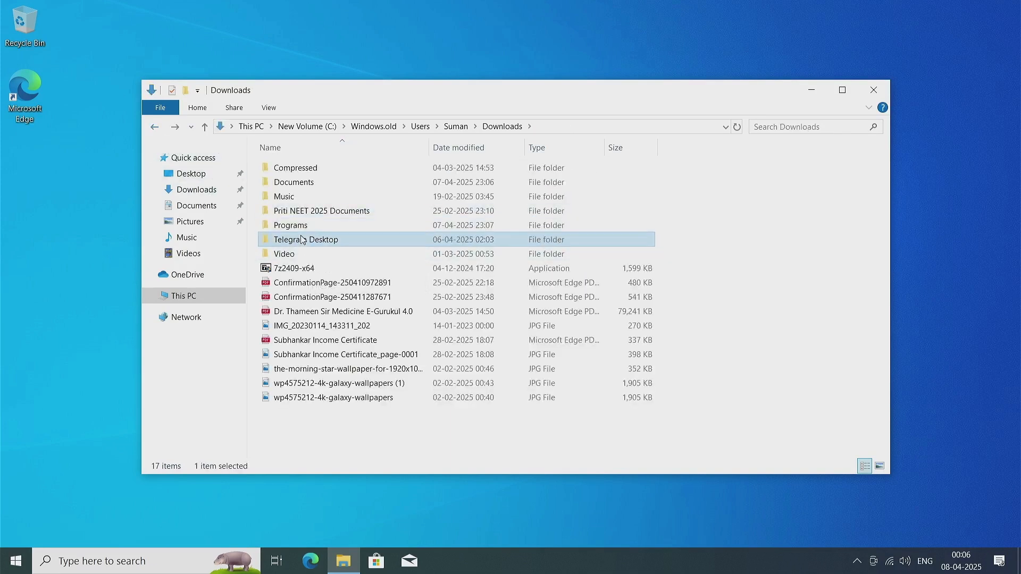
double_click(302, 239)
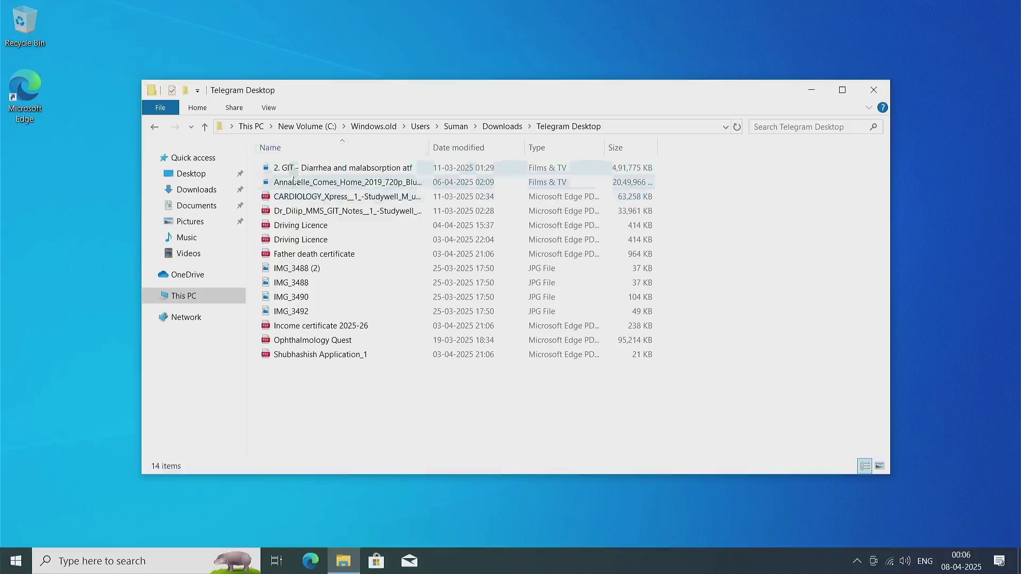
left_click(327, 187)
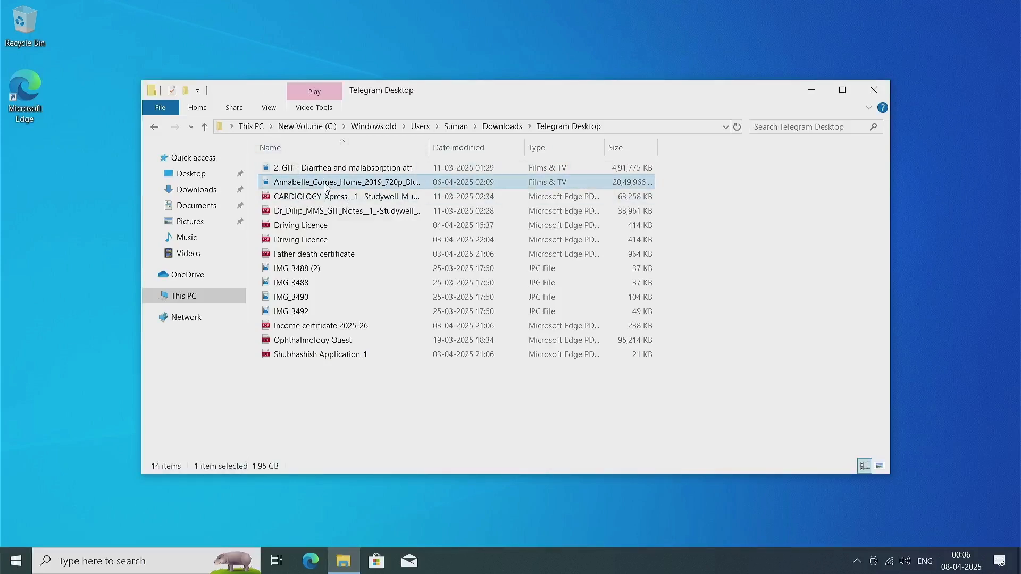
double_click(326, 187)
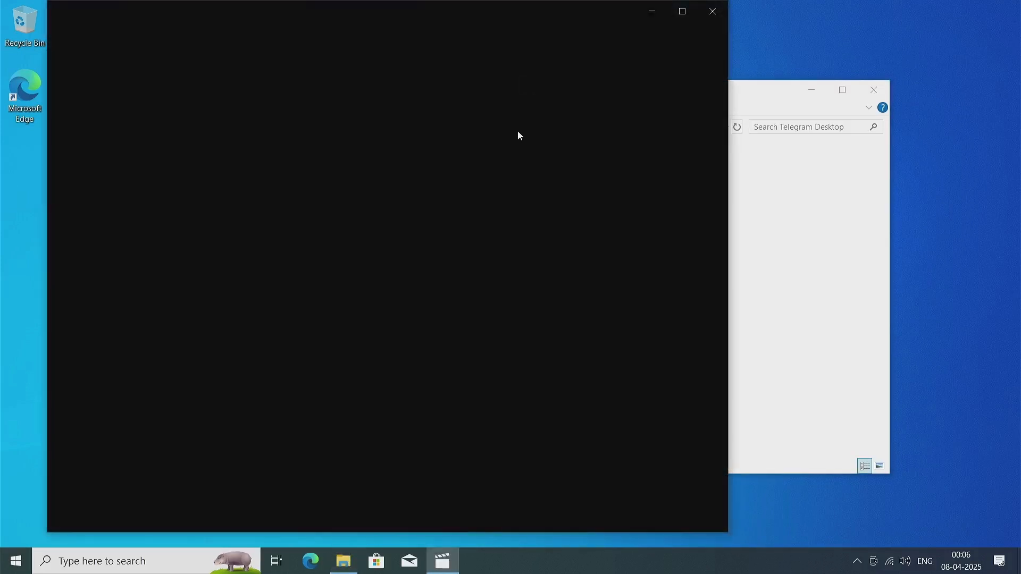
left_click(212, 470)
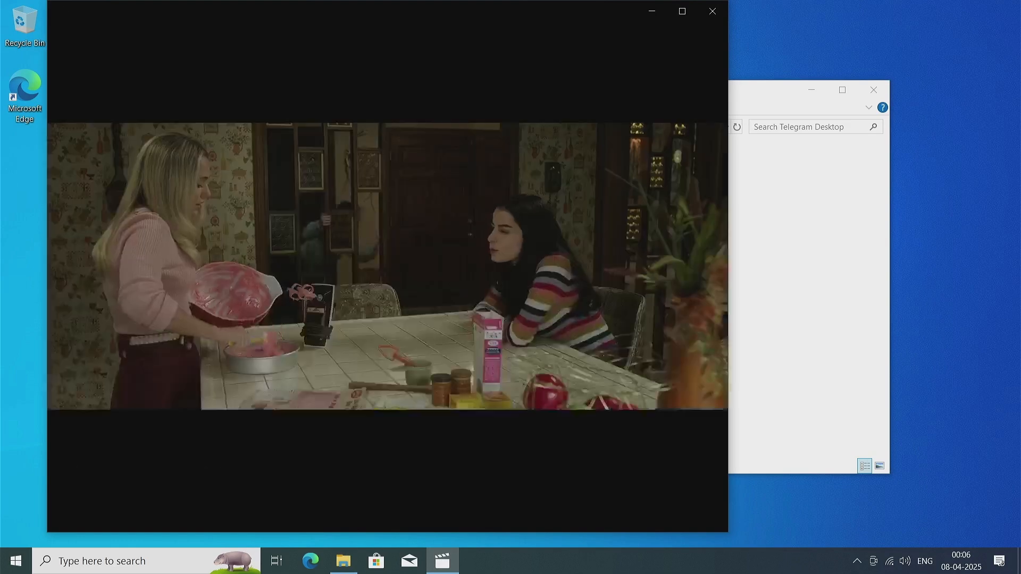
left_click(714, 9)
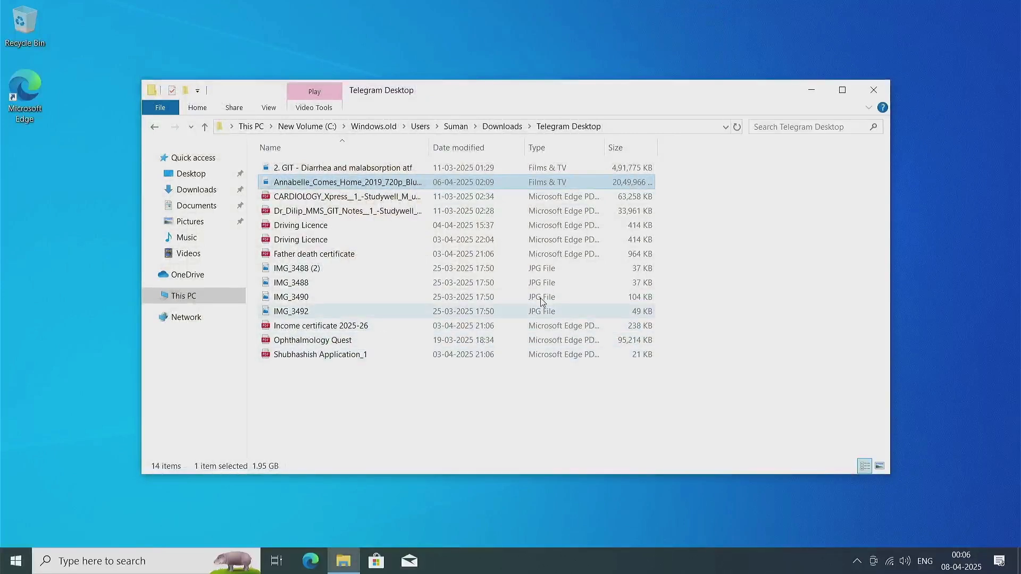
- Review all items in the user's profile folder under Windows.old, Users, and return to the Users folder
left_click(374, 126)
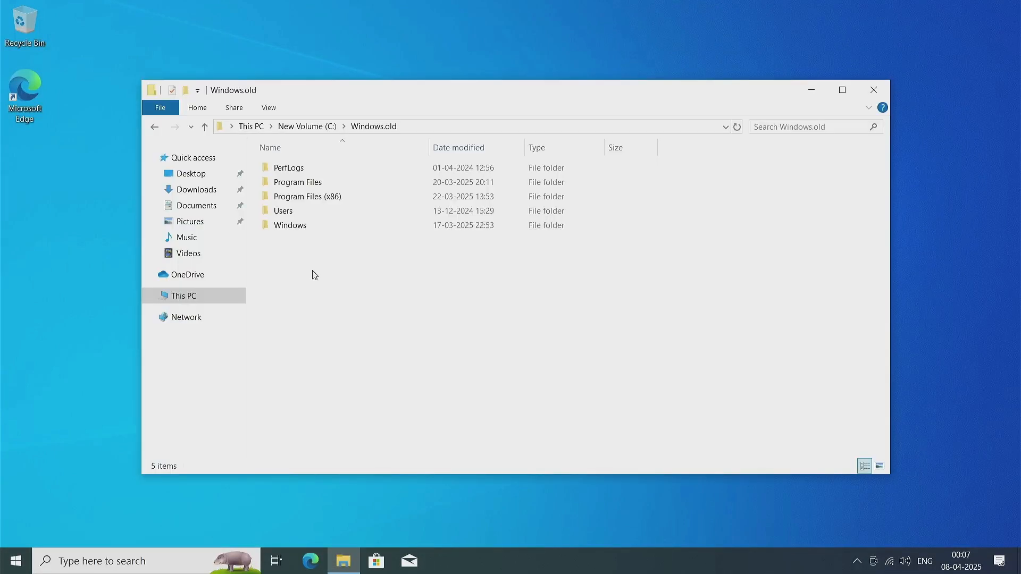
double_click(295, 208)
double_click(298, 210)
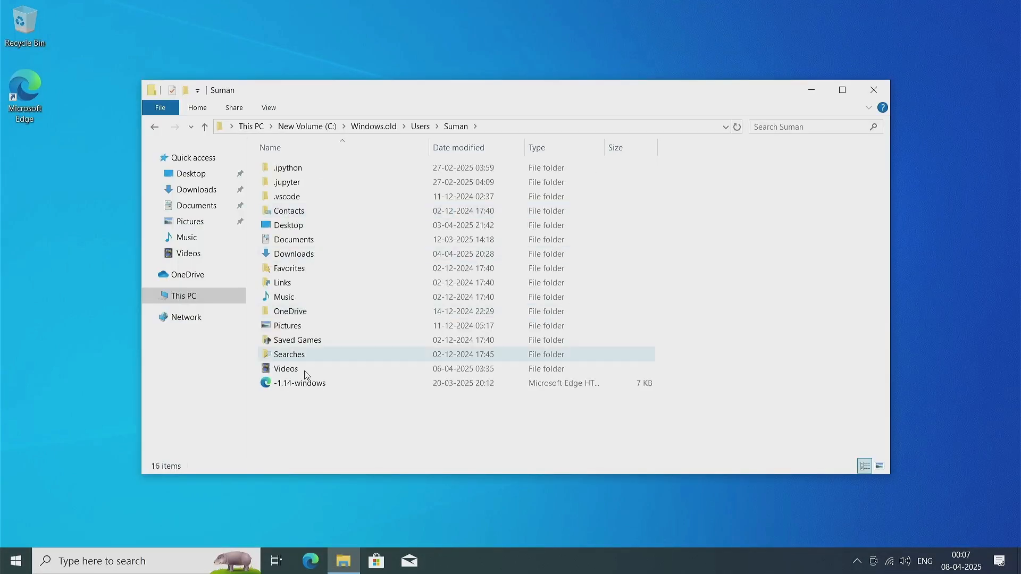
left_click_drag(307, 412, 303, 147)
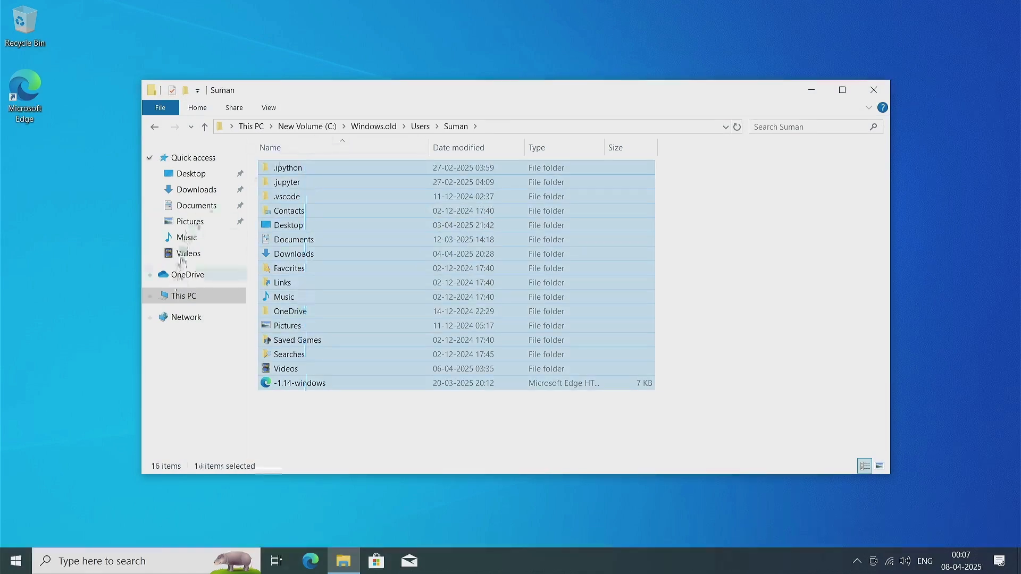
left_click(153, 128)
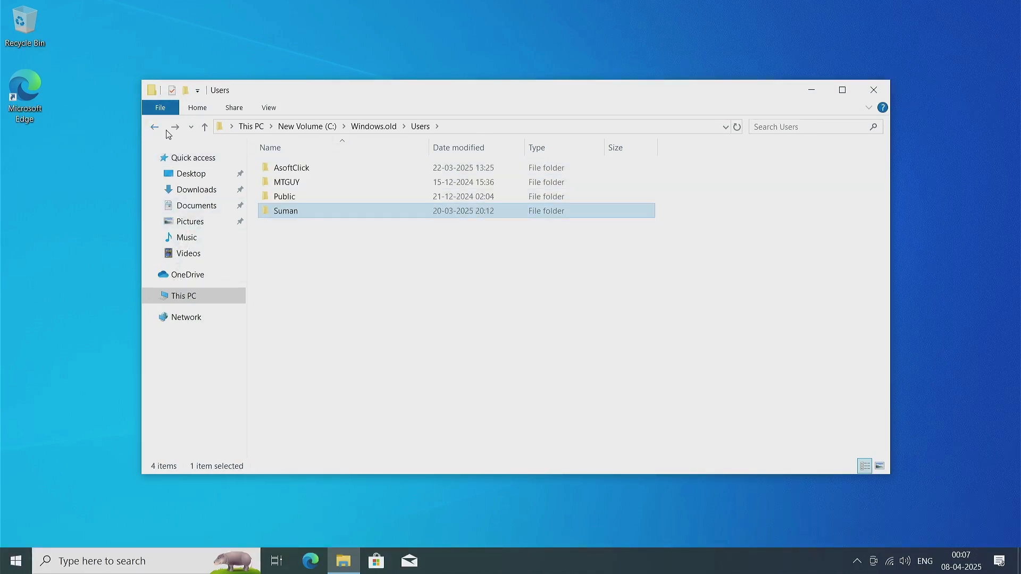
- Review the folders in the current user's profile under Users on New Volume (C:)
left_click(294, 127)
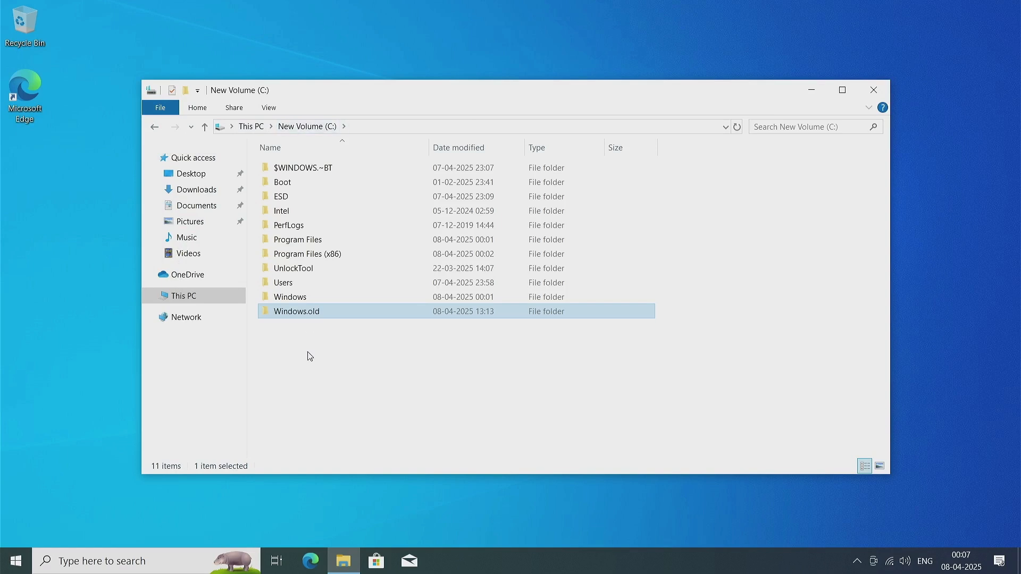
double_click(296, 284)
double_click(293, 199)
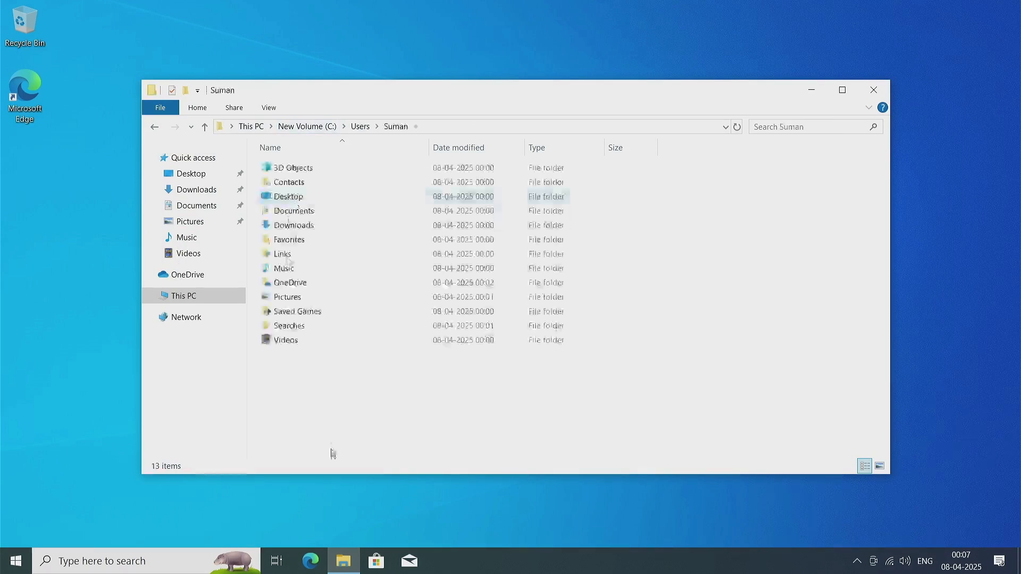
left_click_drag(330, 438, 432, 177)
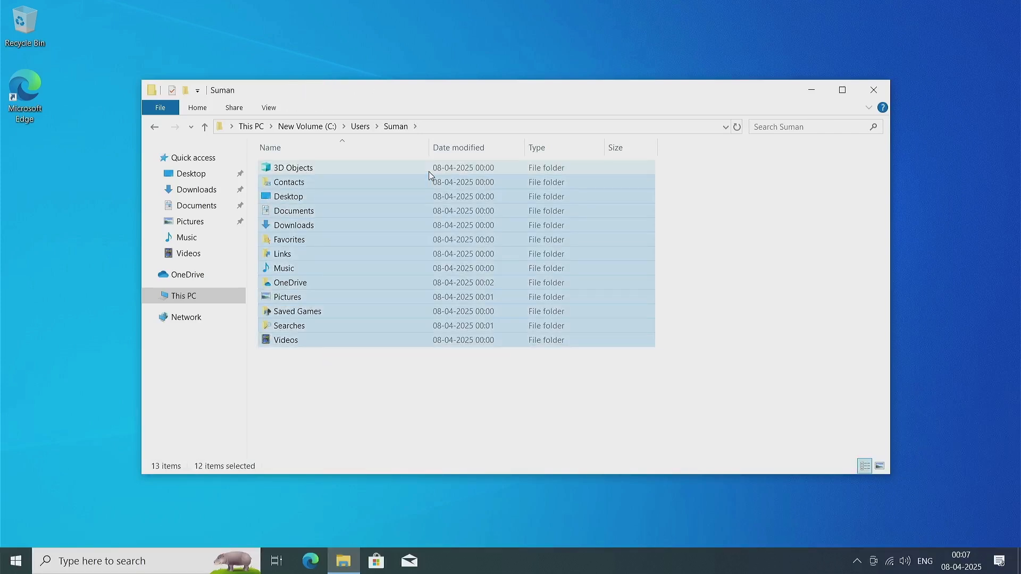
left_click(374, 426)
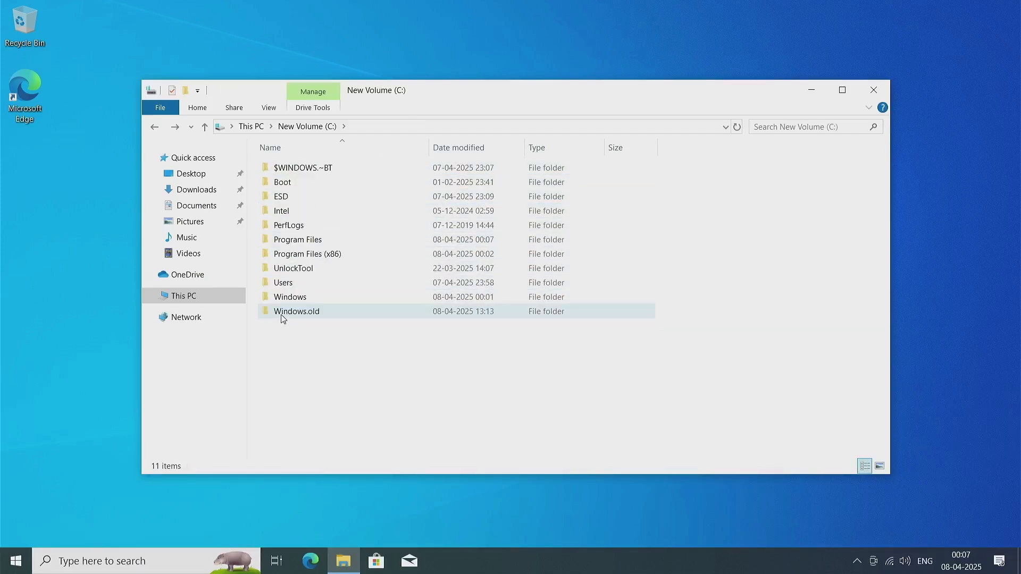
- Delete the Windows.old folder from New Volume (C:)
left_click(282, 318)
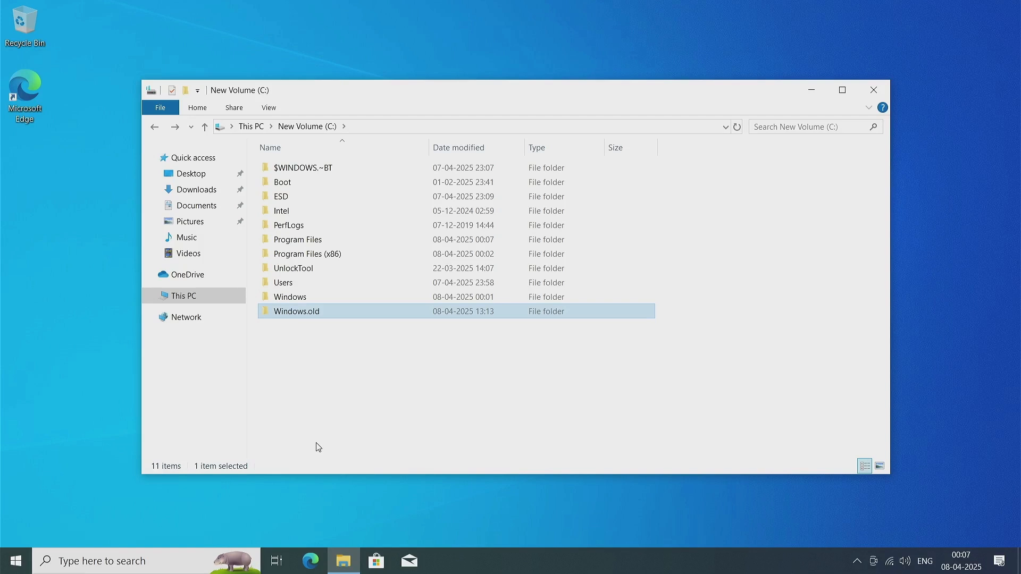
key("Delete")
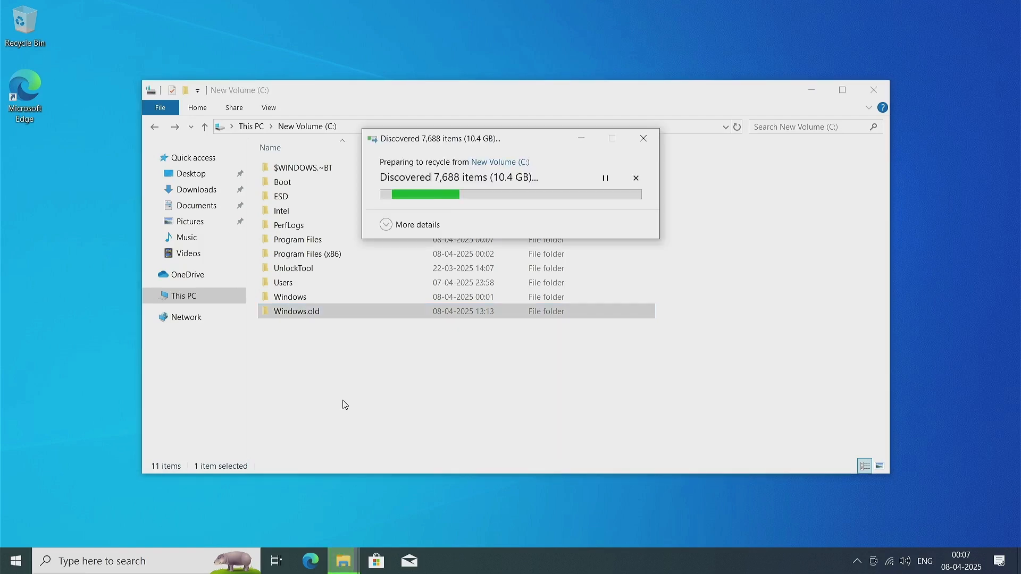